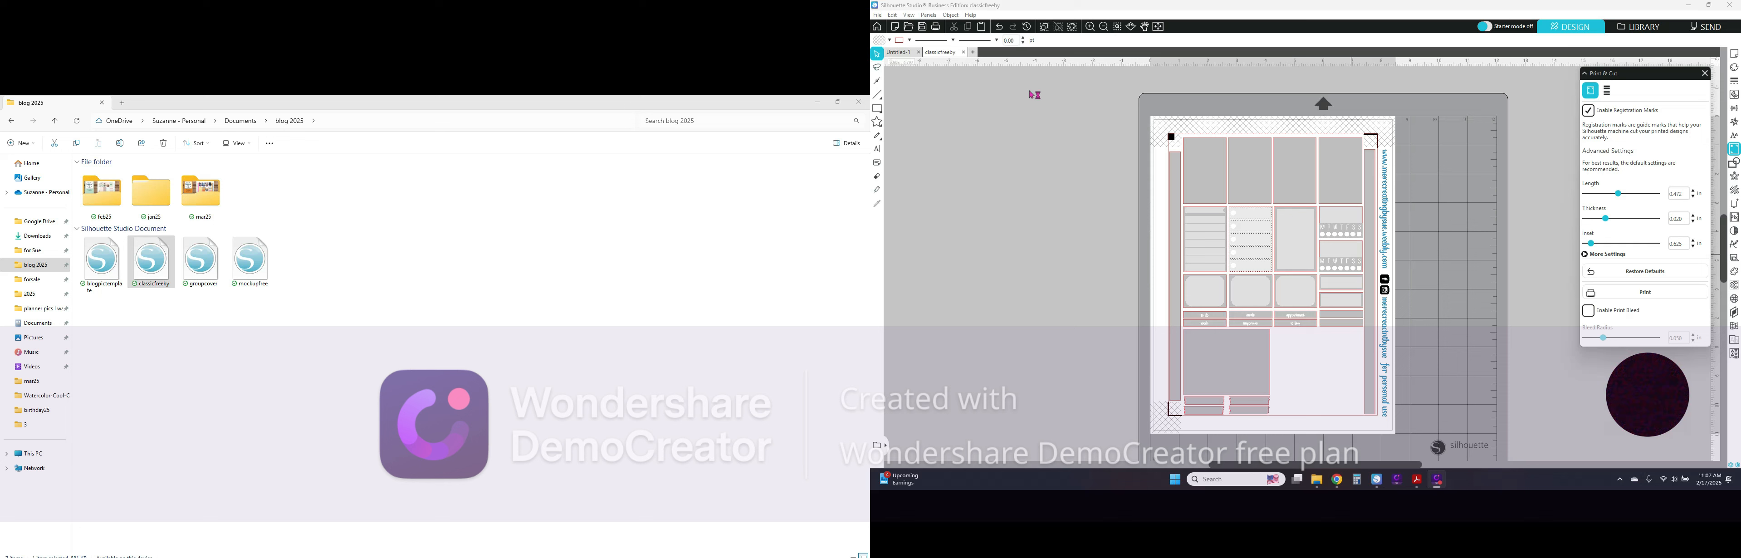
Enable registration marks on the blank Untitled-1 page, using the finished planner template as the reference.
click(900, 53)
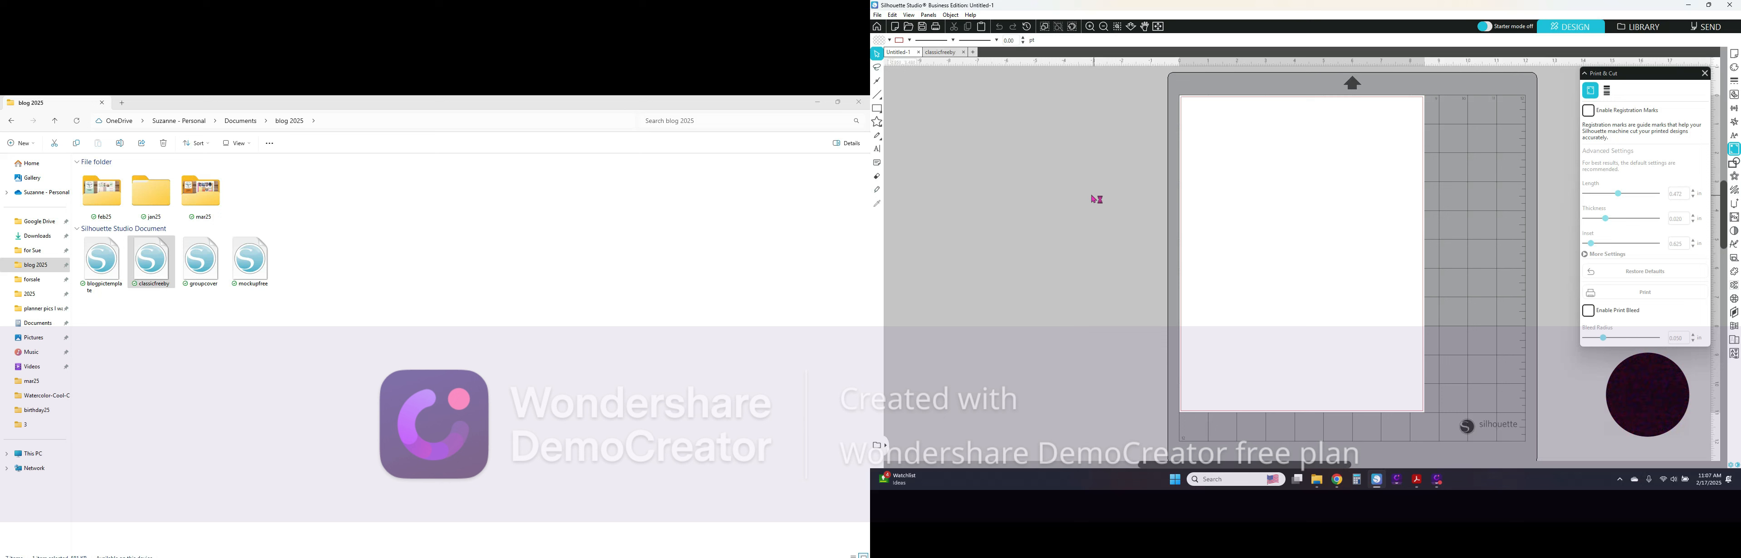
click(946, 54)
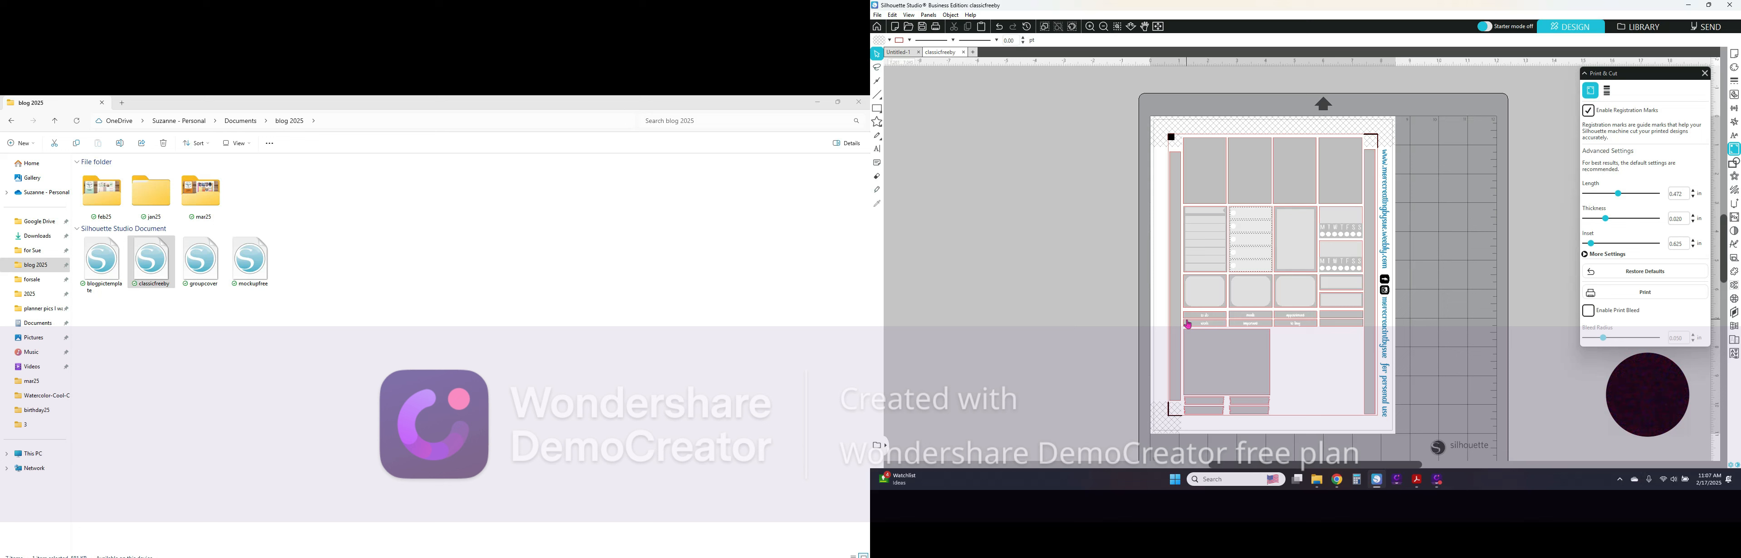
click(909, 54)
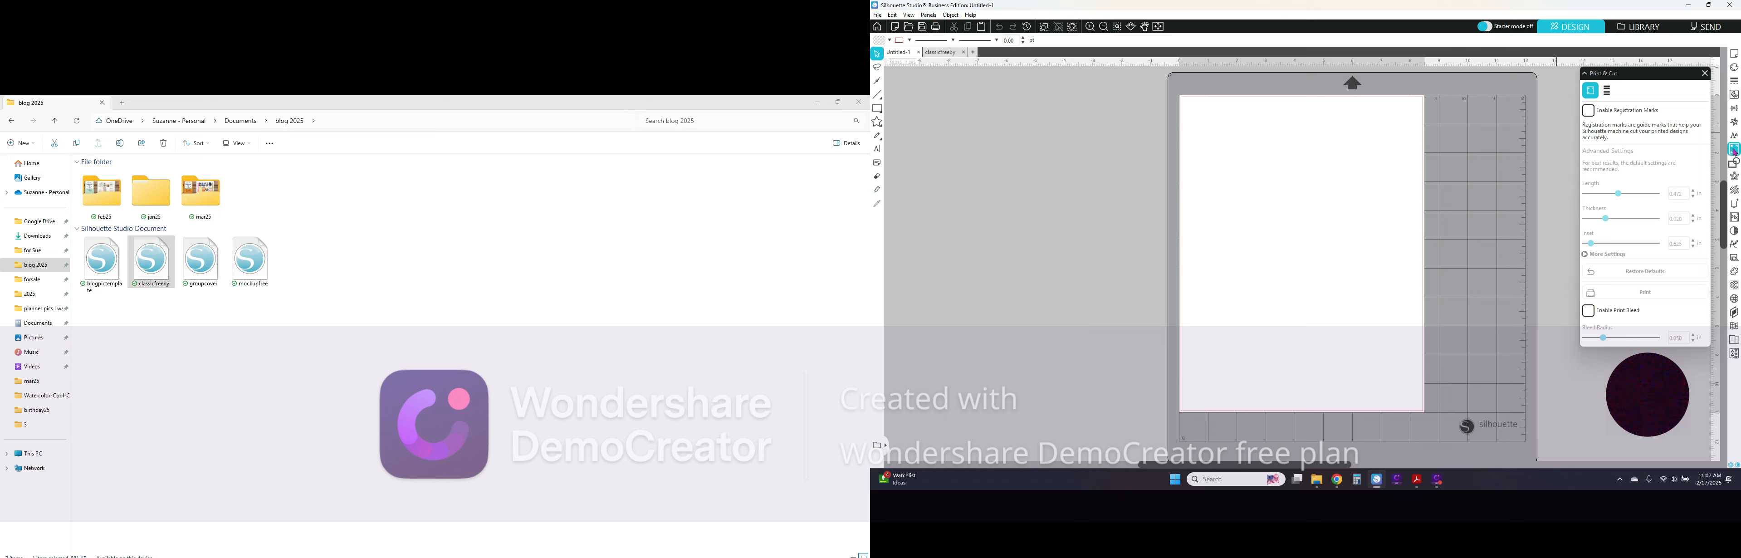
click(1591, 111)
click(1591, 112)
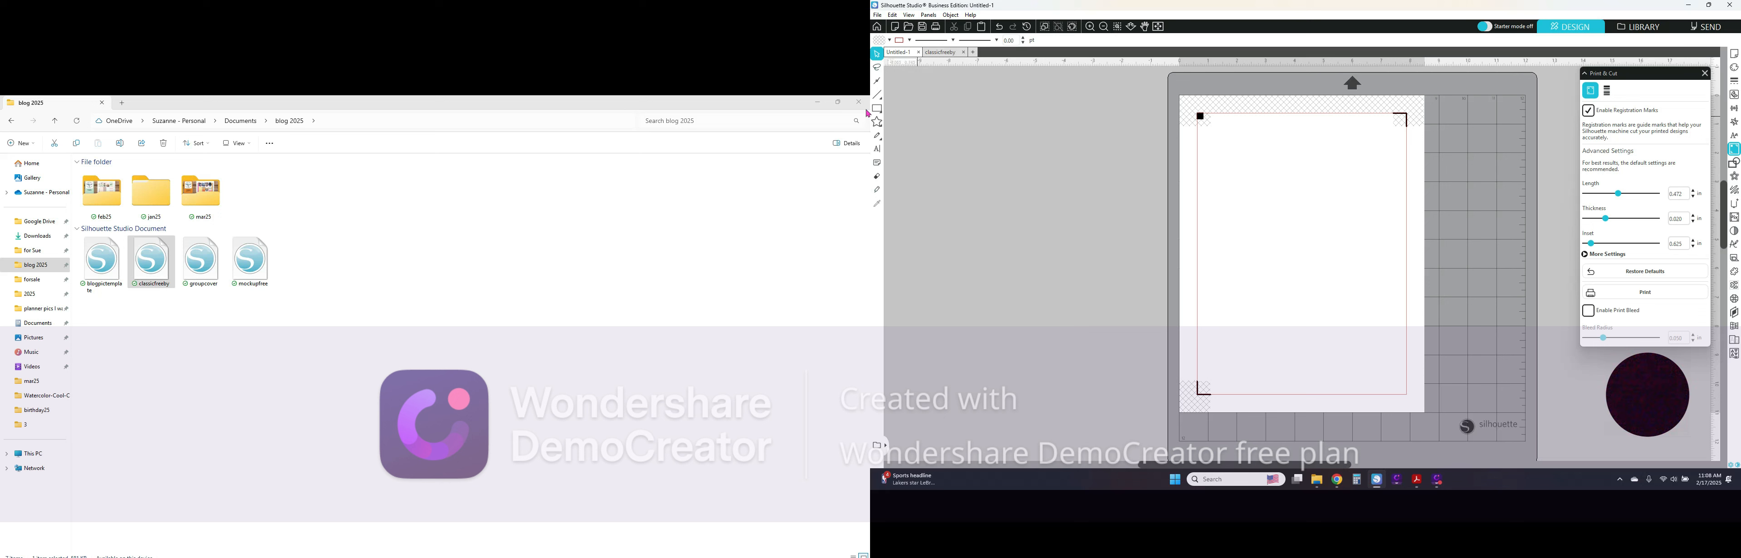
Draw a tall rectangle inside the registration marks, near the blank page's upper-left corner.
mouse_move(876, 109)
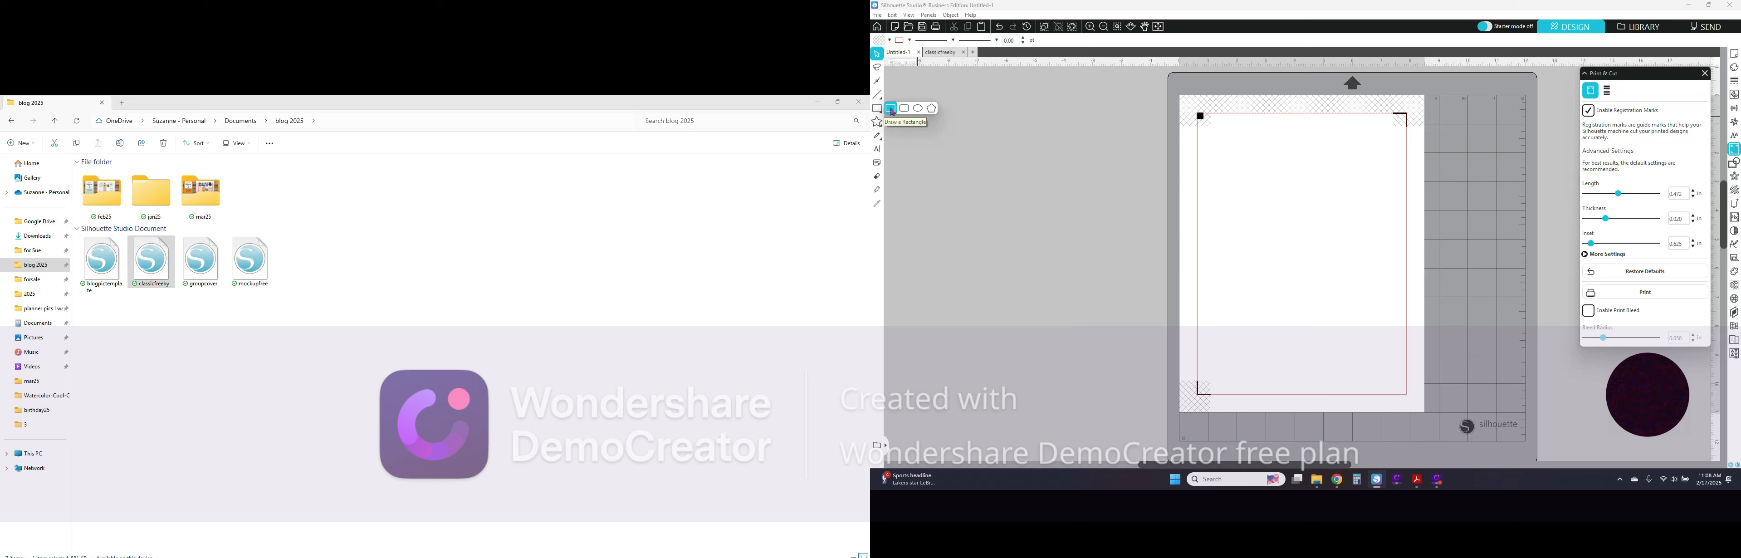
click(891, 110)
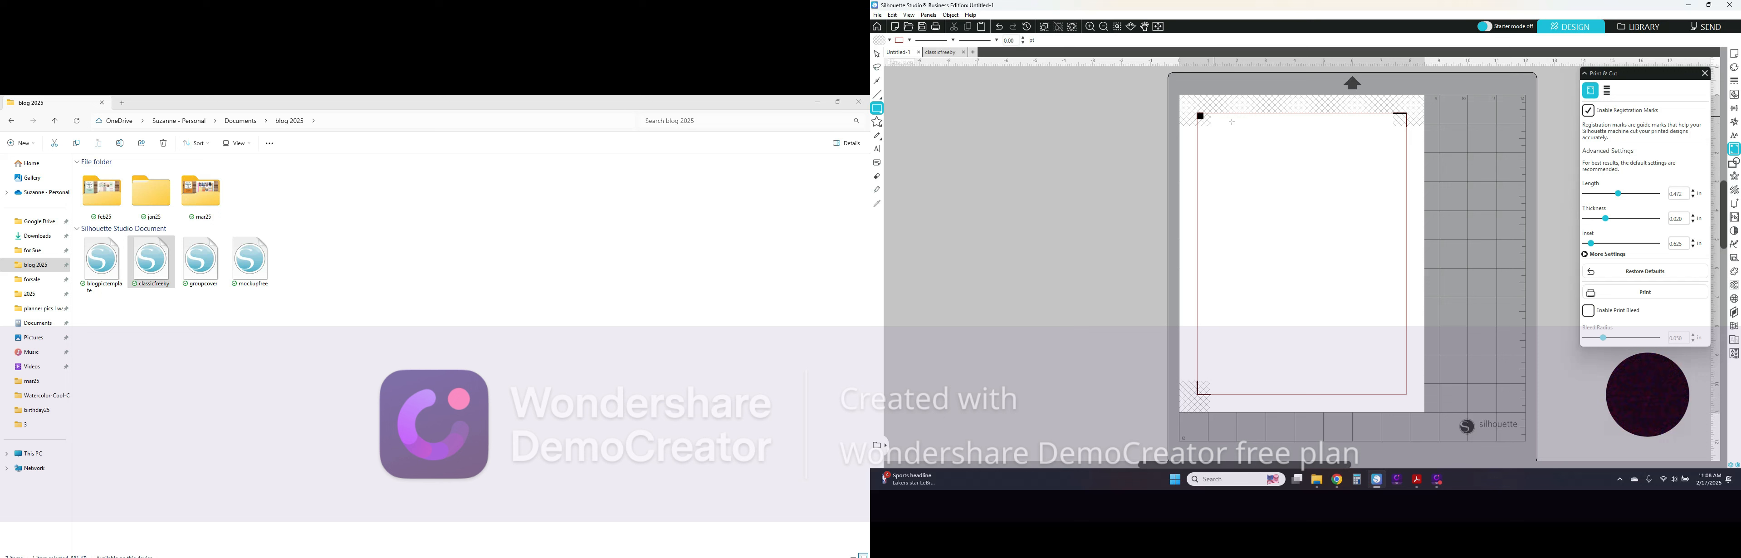
drag(1214, 116, 1275, 211)
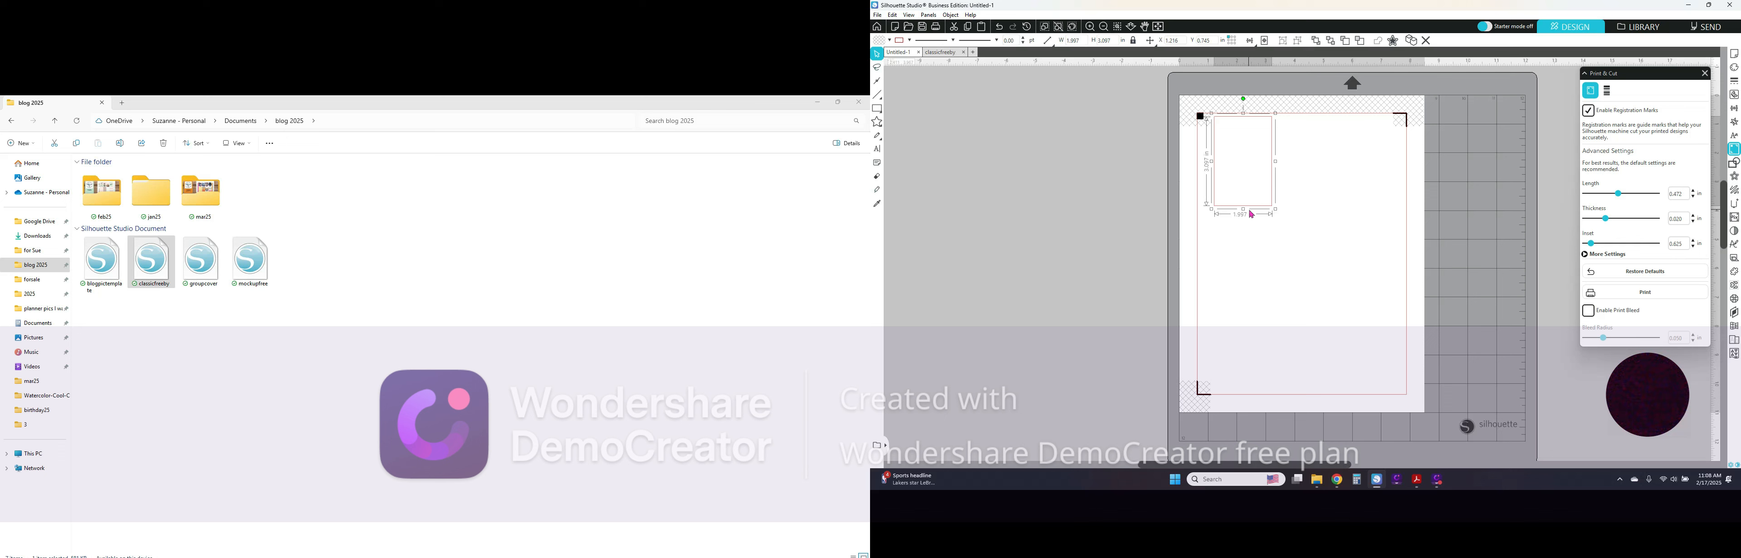
Check the size of the first upper box in the planner template and set the new rectangle's width to match it.
click(945, 52)
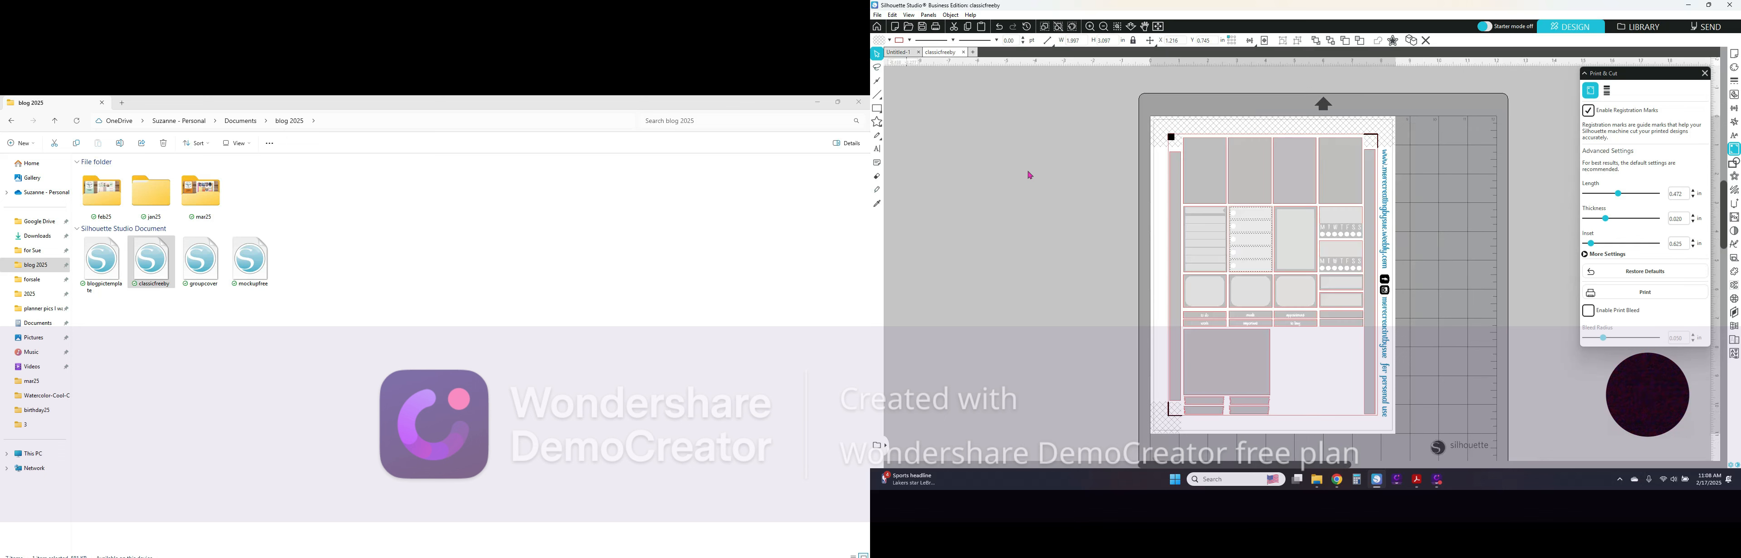
click(1202, 154)
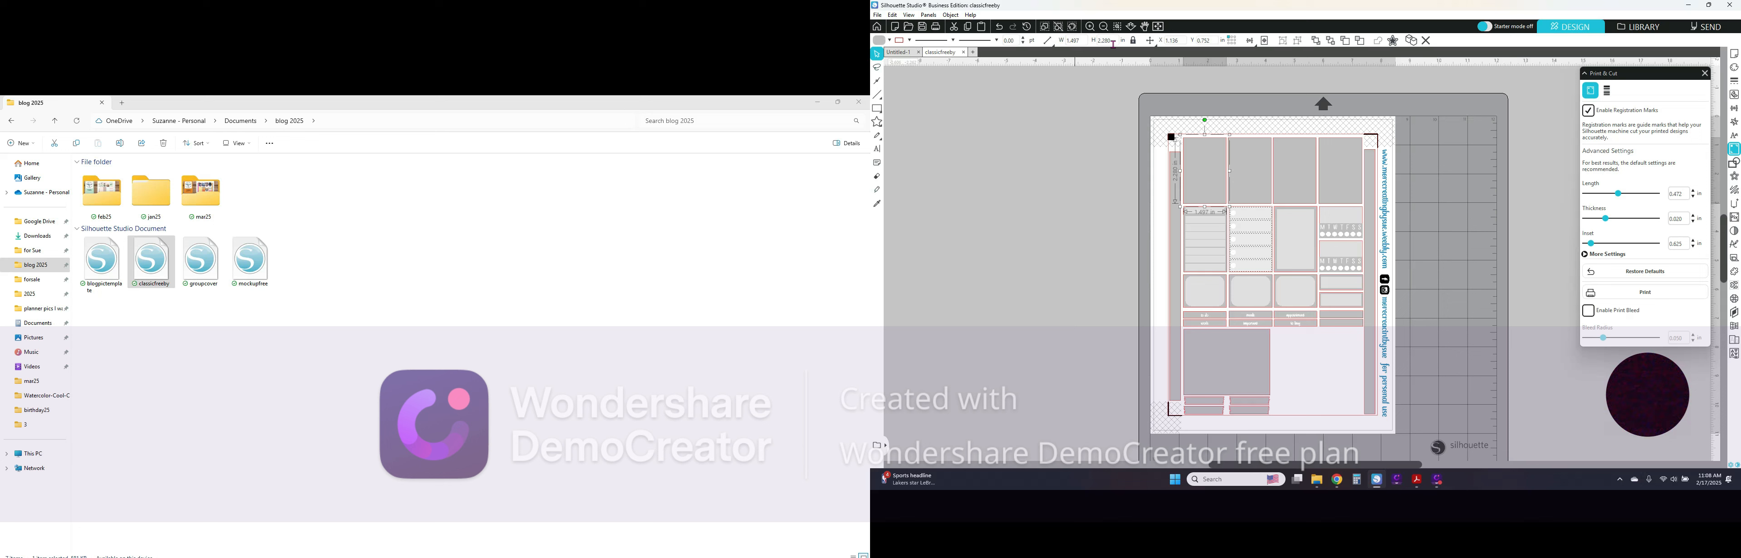
click(898, 53)
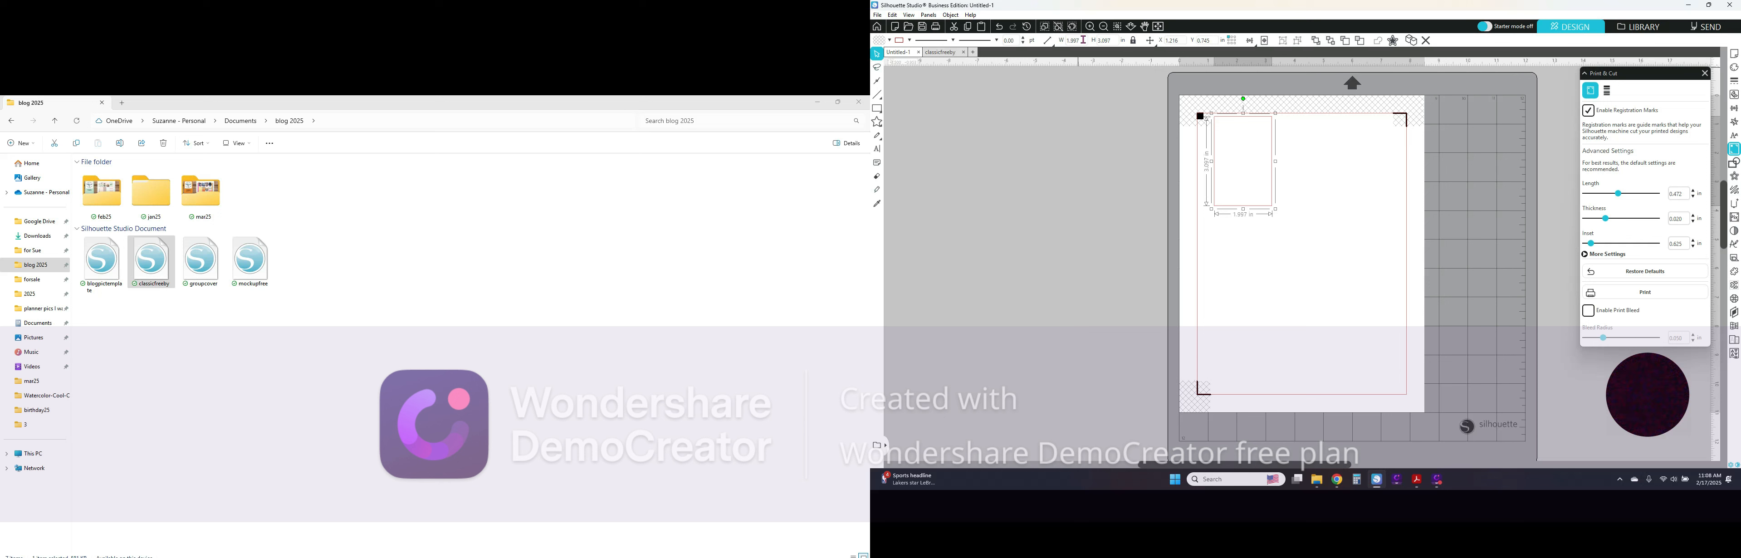
drag(1082, 39, 1061, 45)
text(1.)
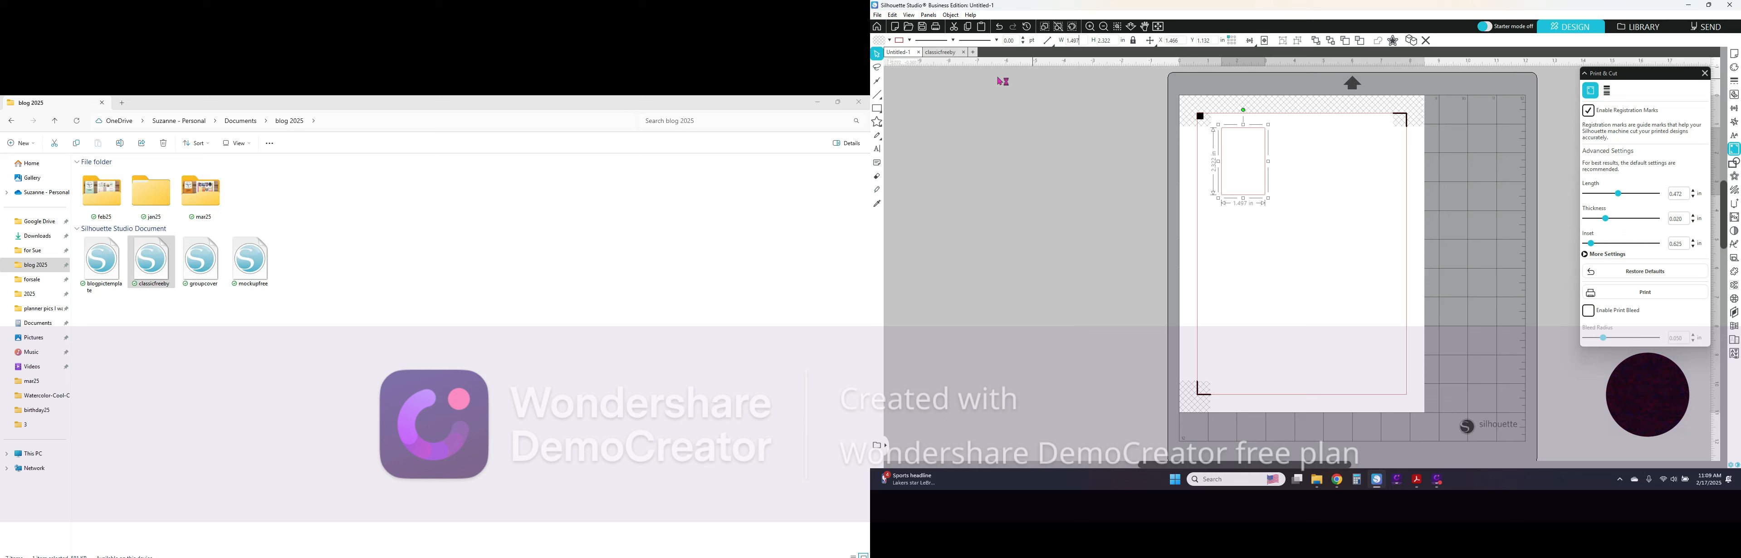
Unlock the aspect ratio, set the rectangle's height to match the template box, and move it against the cut area's left boundary.
click(944, 54)
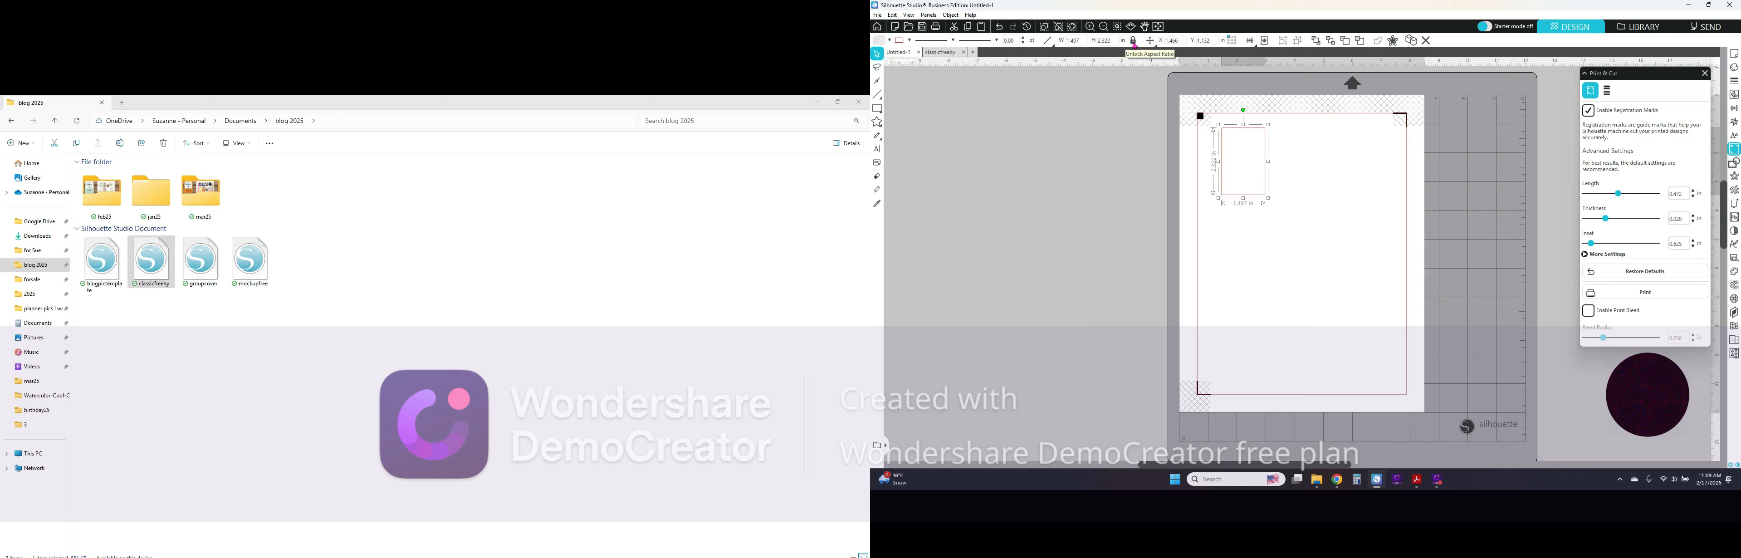
click(1133, 42)
drag(1111, 42, 1097, 42)
text(2)
key(Return)
mouse_move(1257, 195)
mouse_down()
mouse_move(1252, 181)
mouse_move(1239, 197)
mouse_up()
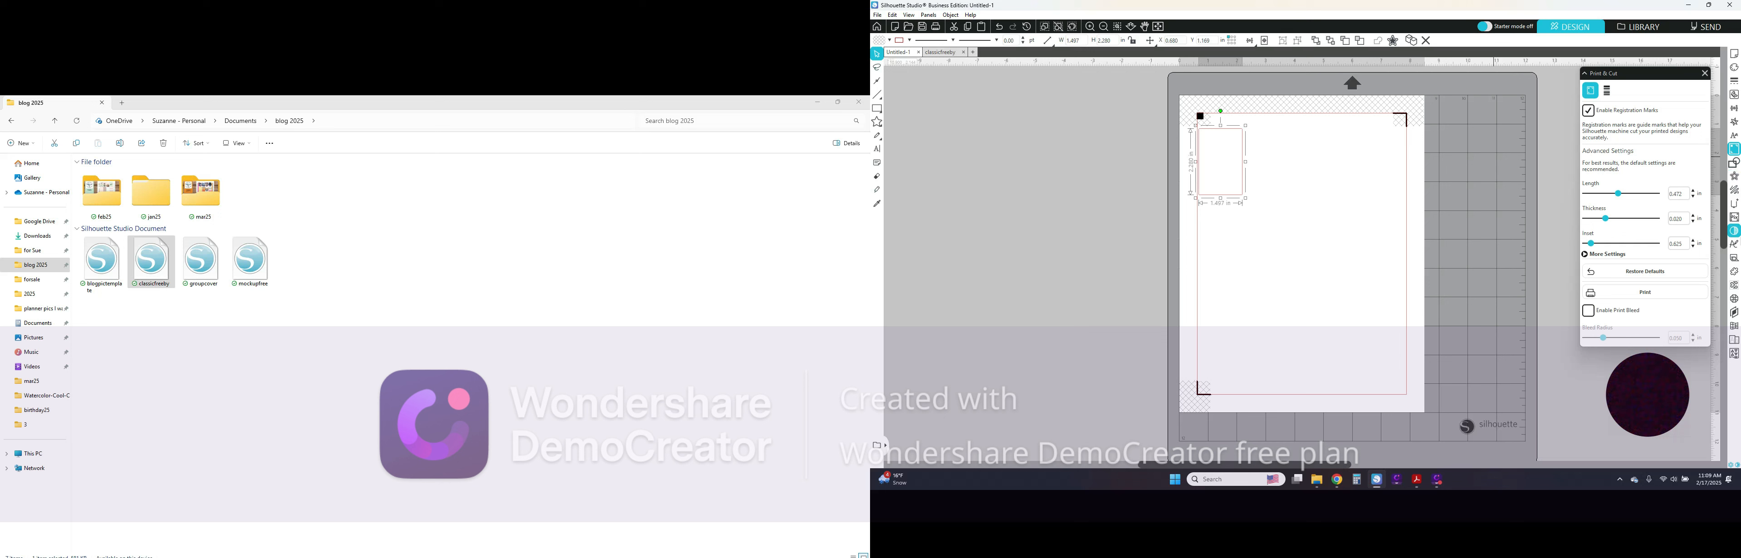
Duplicate the rectangle to the right until there is a row of four adjoining boxes.
click(1736, 124)
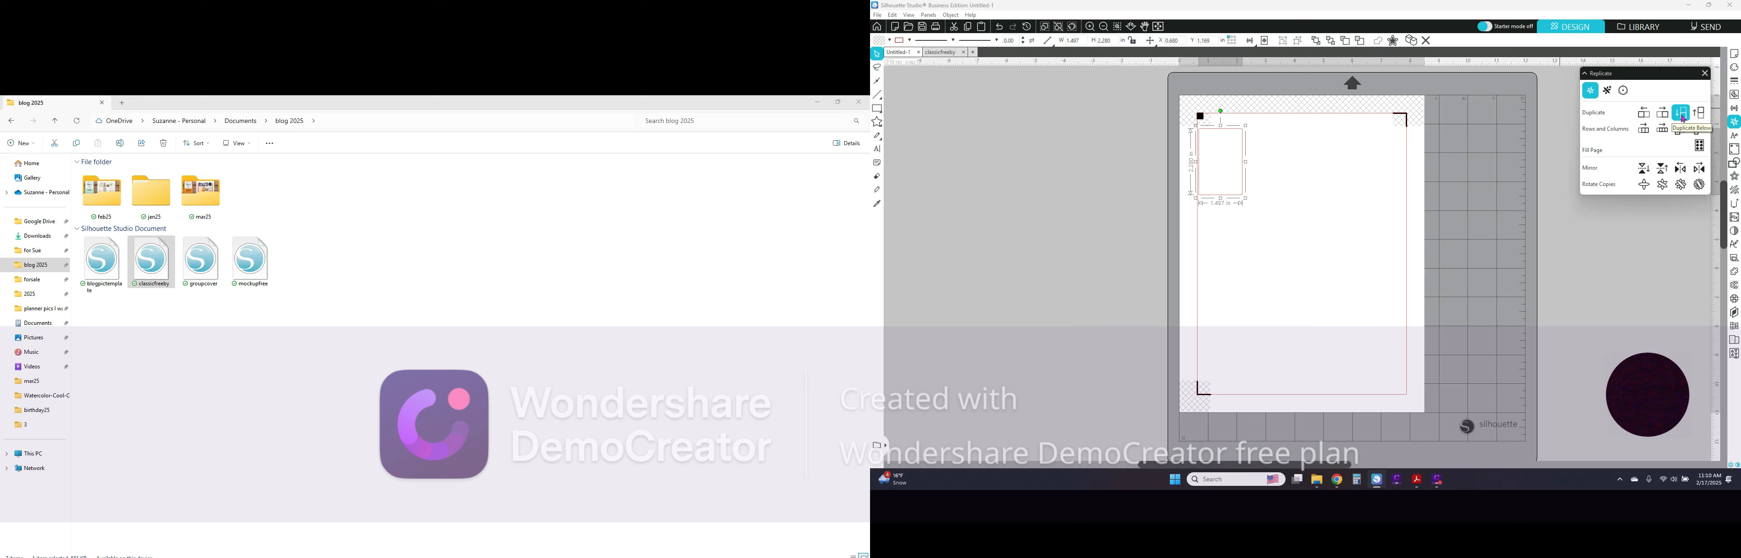
click(1644, 135)
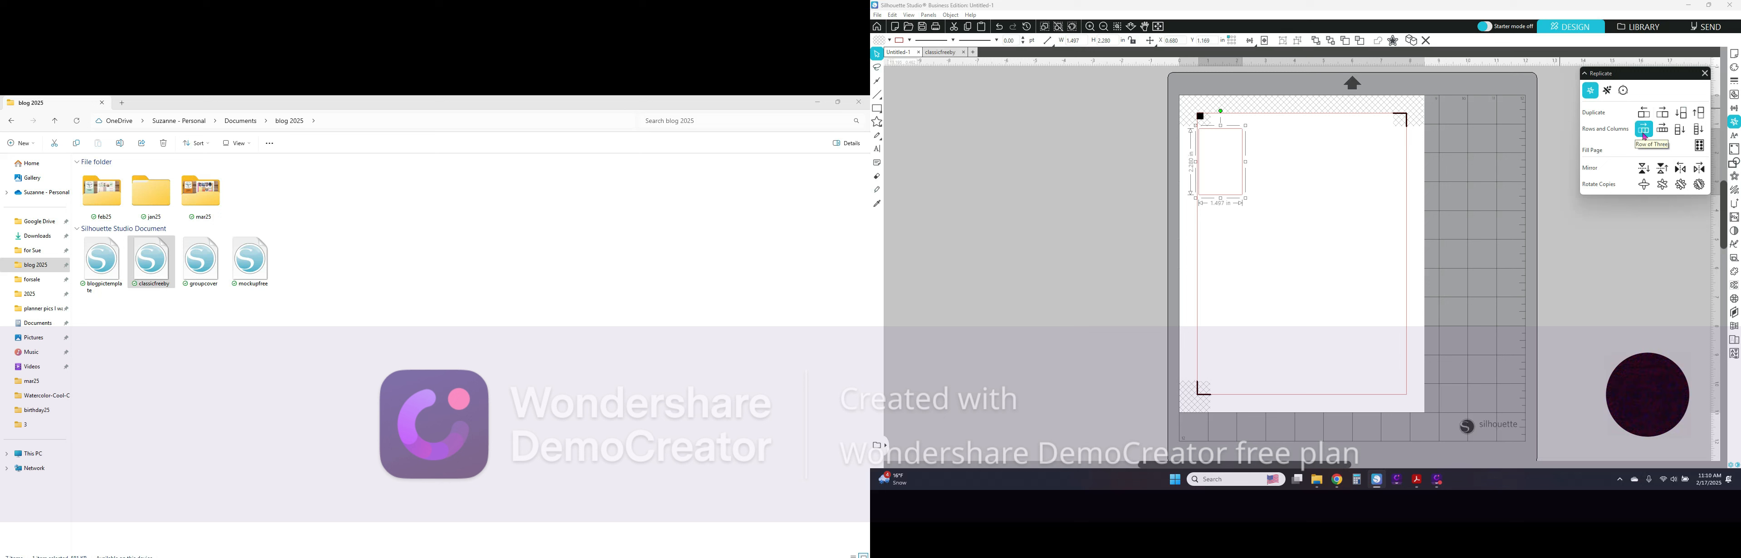
click(1662, 134)
click(1666, 117)
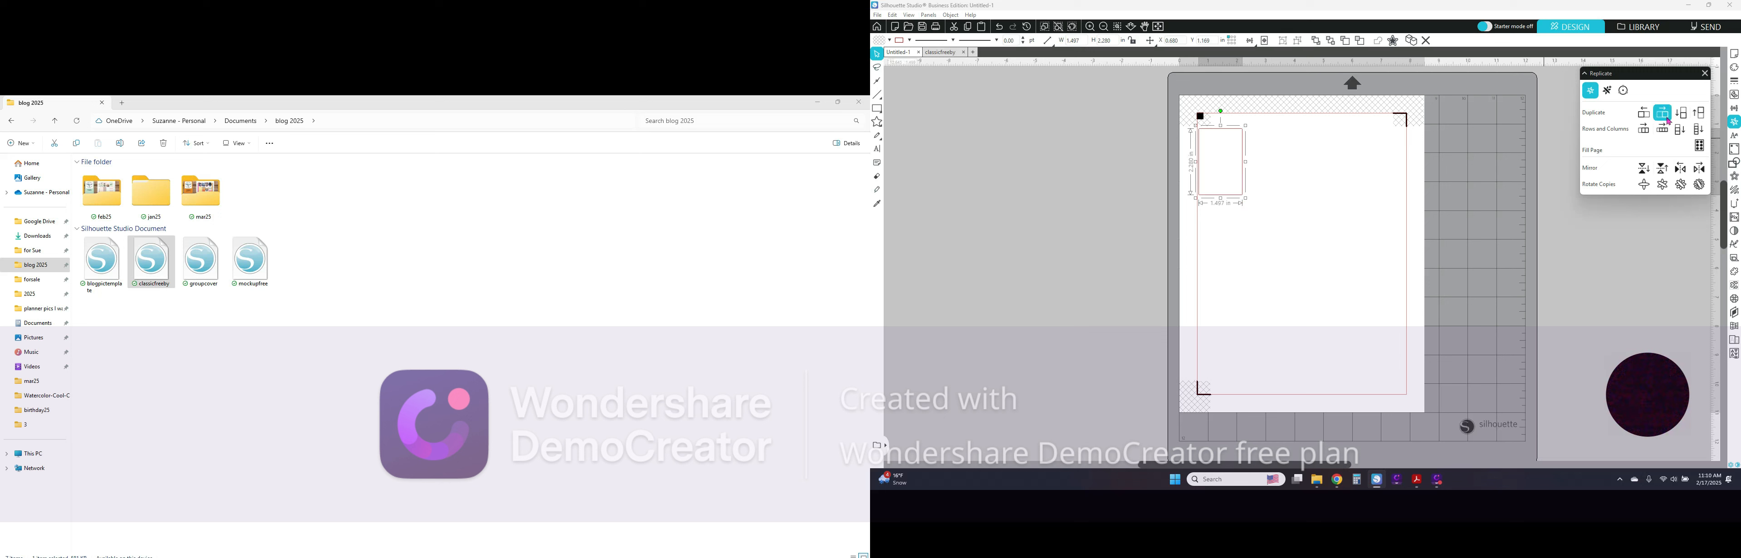
click(1664, 113)
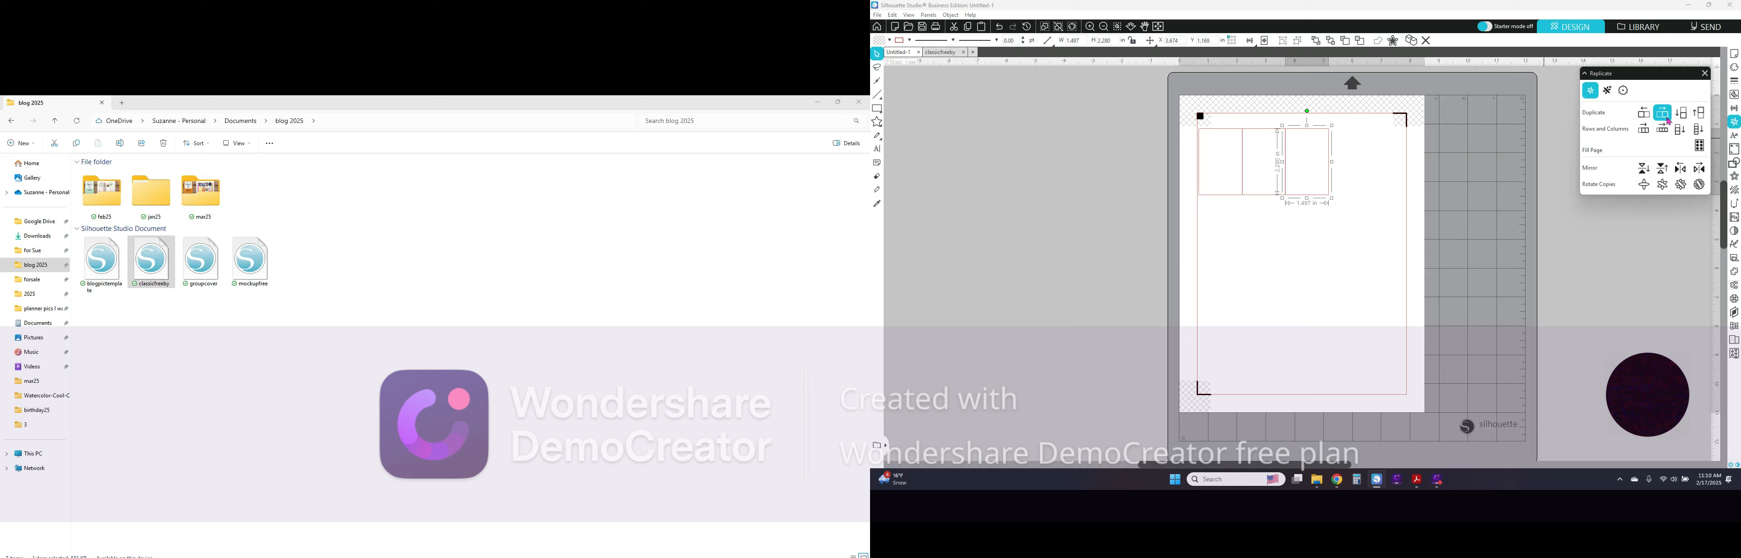
click(1667, 116)
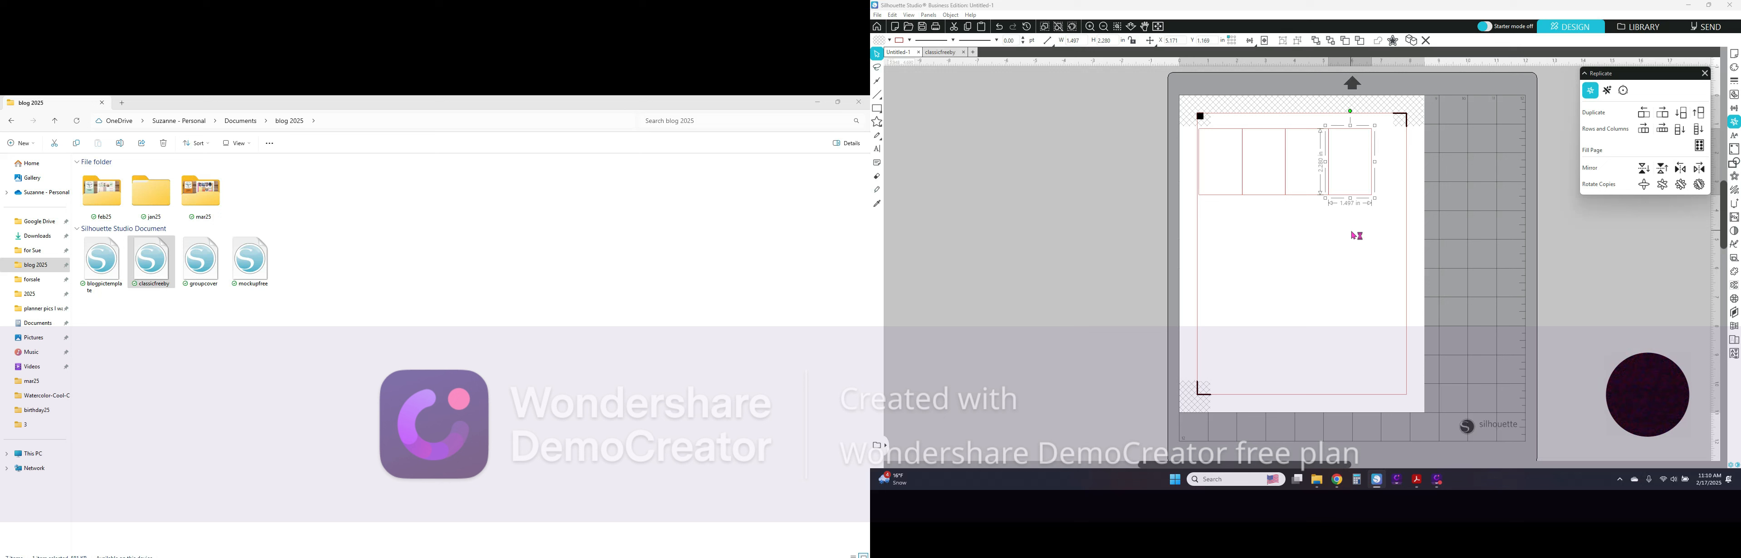
Duplicate the last box below, and copy it leftward to build a second row of four boxes.
click(1683, 115)
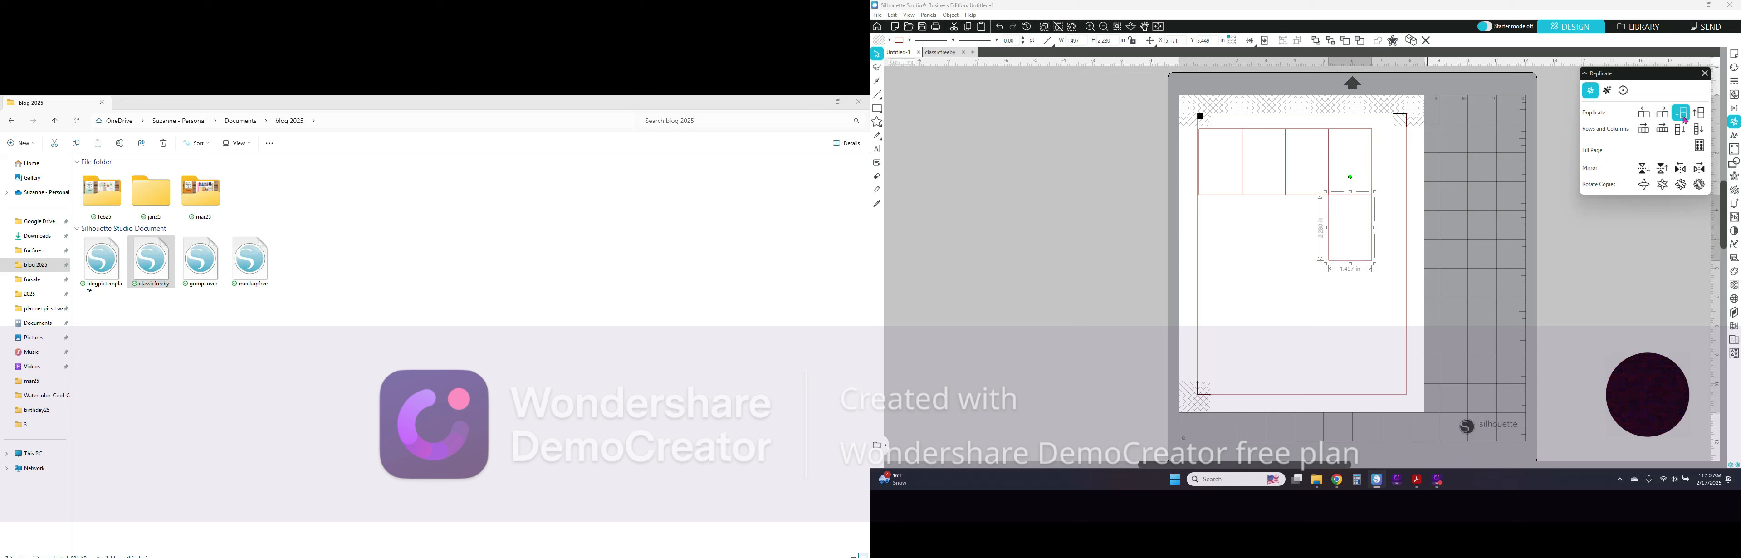
click(1644, 114)
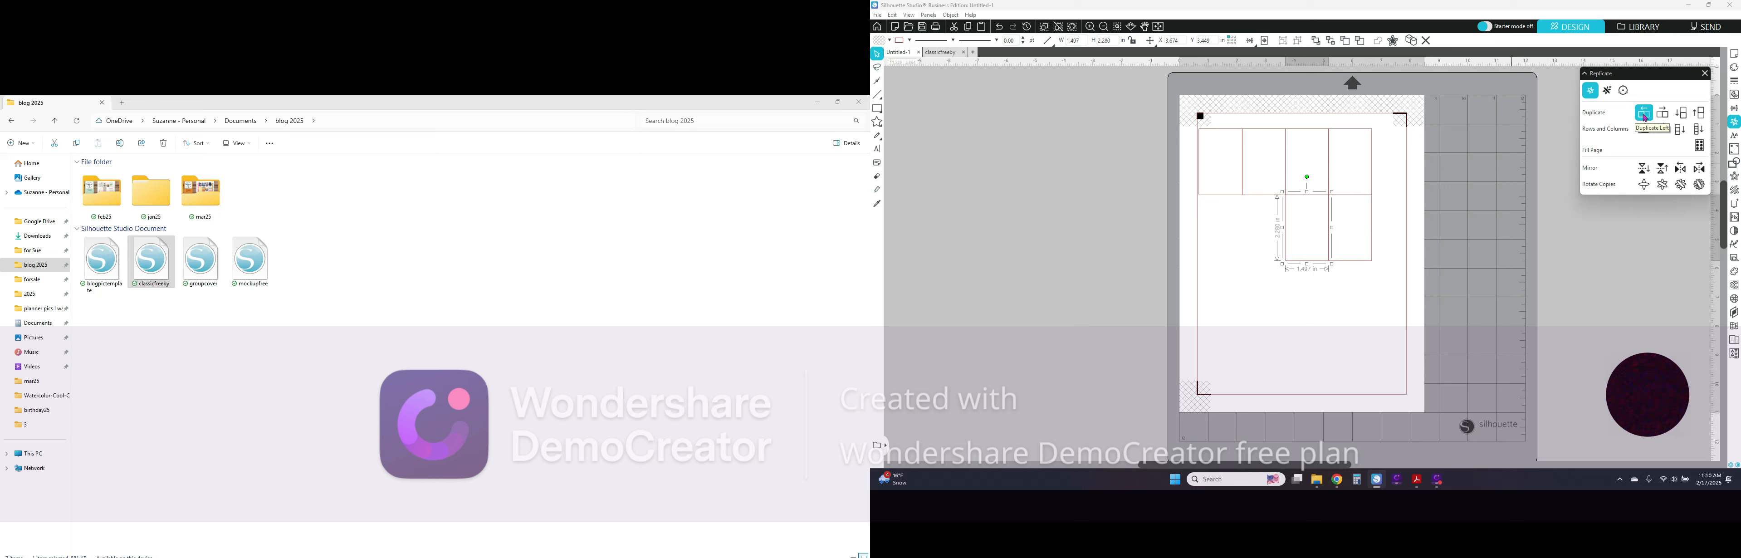
click(1644, 115)
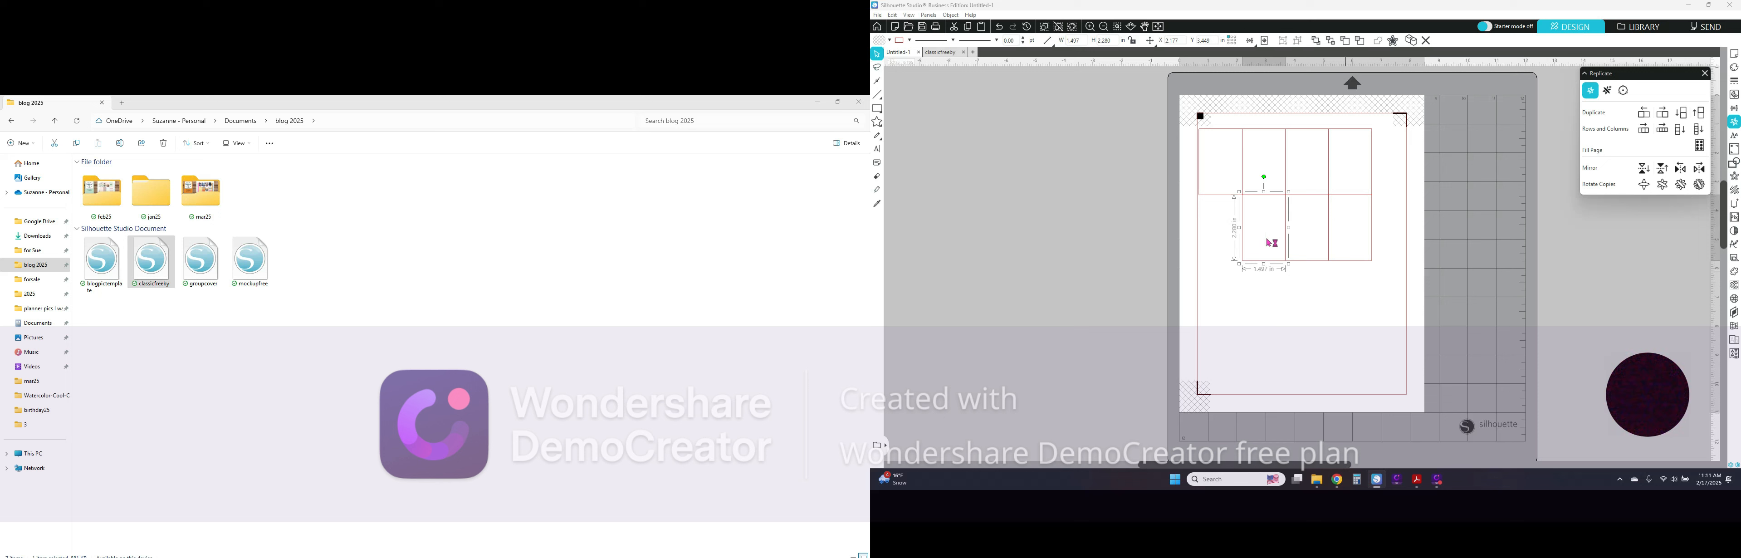
click(1644, 120)
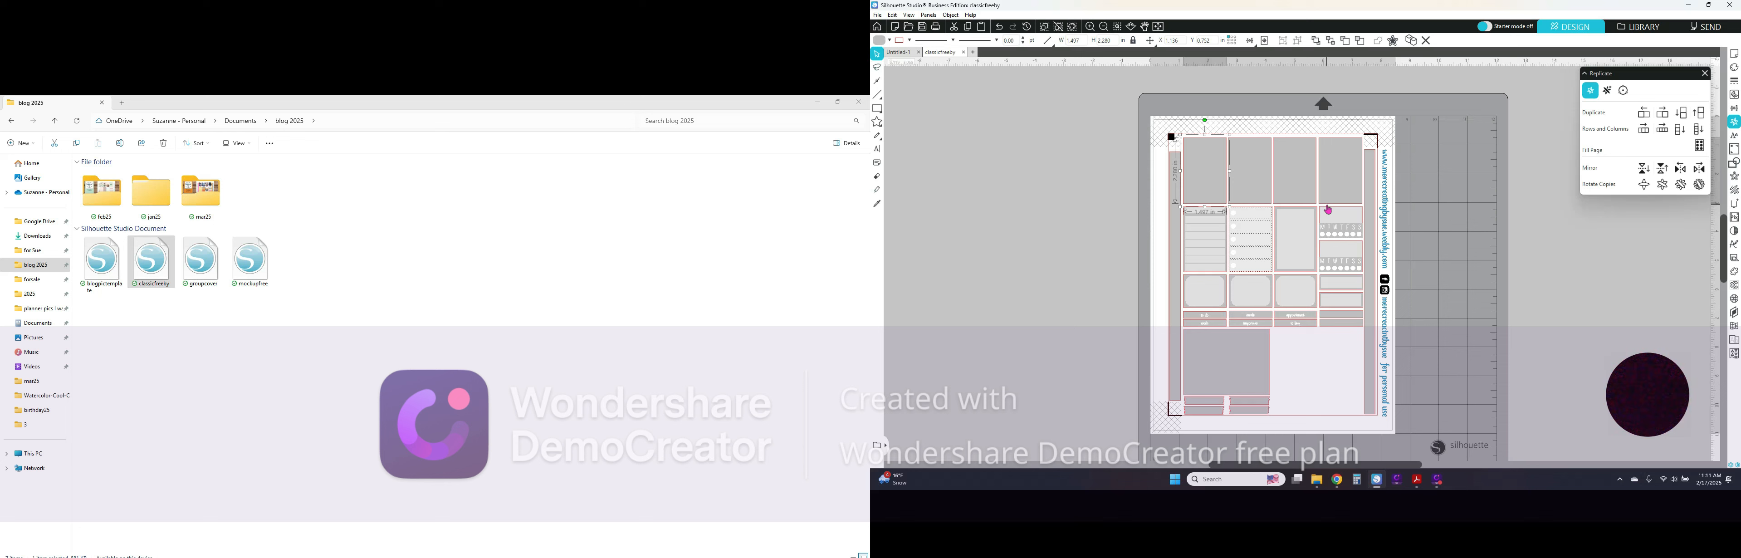
Compare with the template's column spacing and move both boxes of the rightmost column slightly to the right.
click(905, 54)
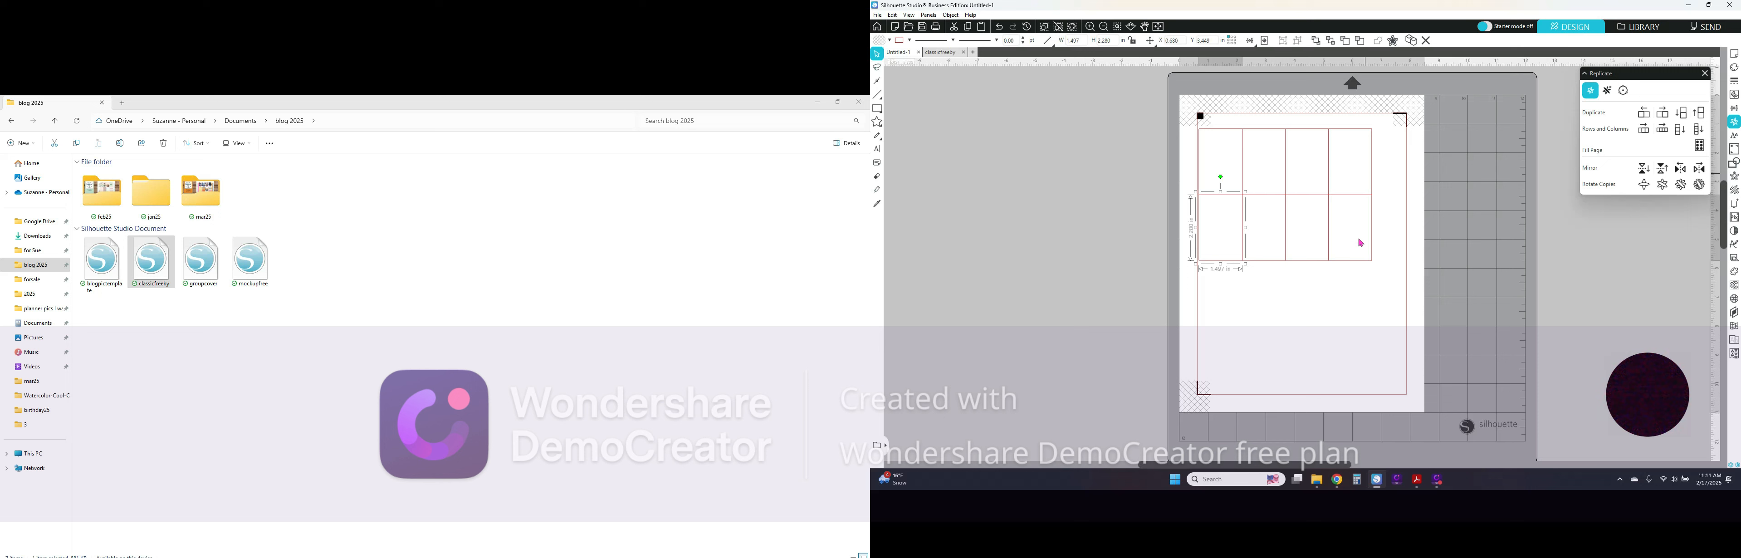
click(1364, 159)
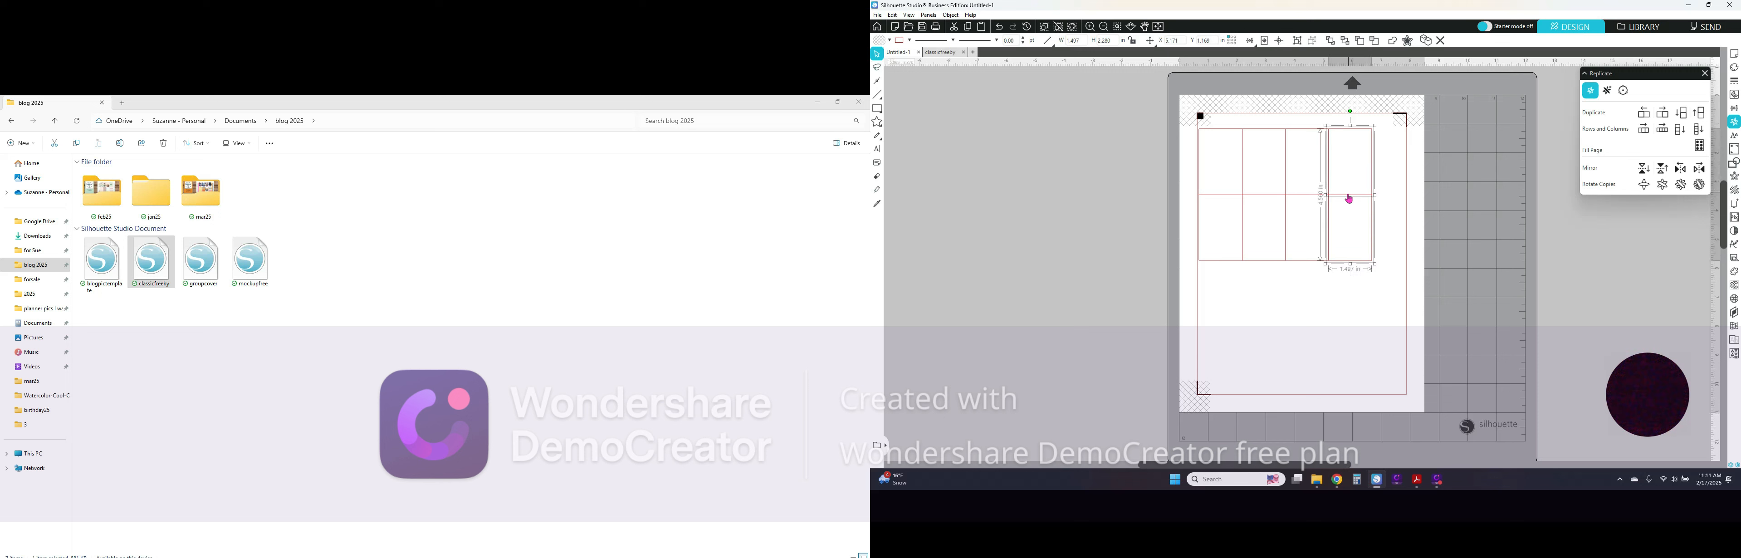
drag(1348, 199, 1359, 196)
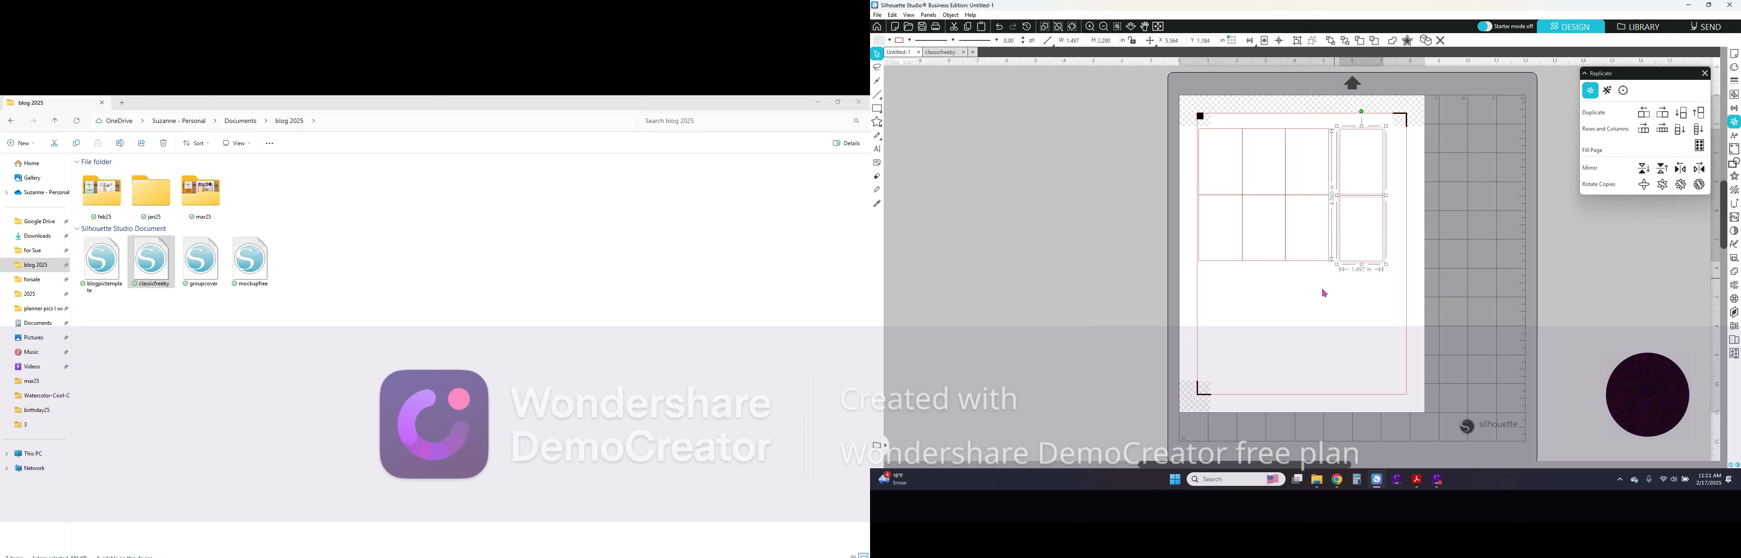
Distribute the four boxes of the lower row and of the upper row evenly in the horizontal direction.
click(1252, 292)
drag(1141, 243, 1381, 249)
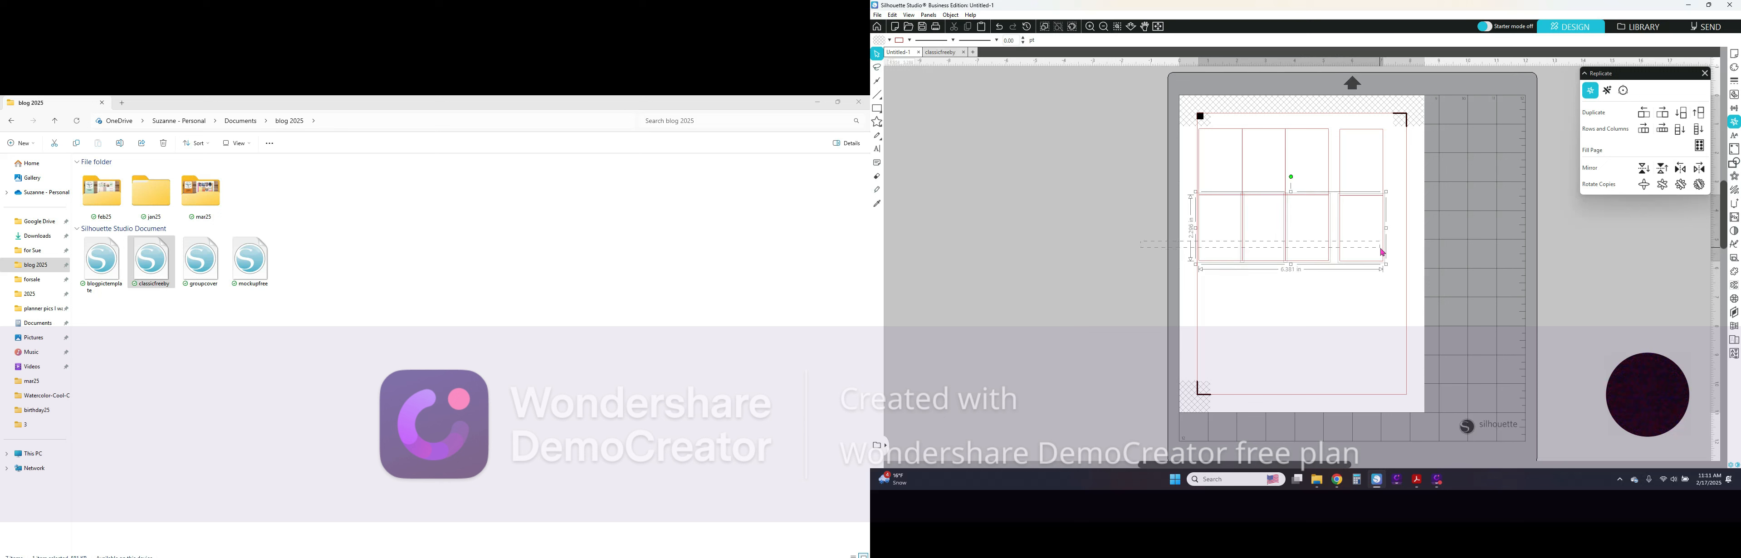
click(1733, 110)
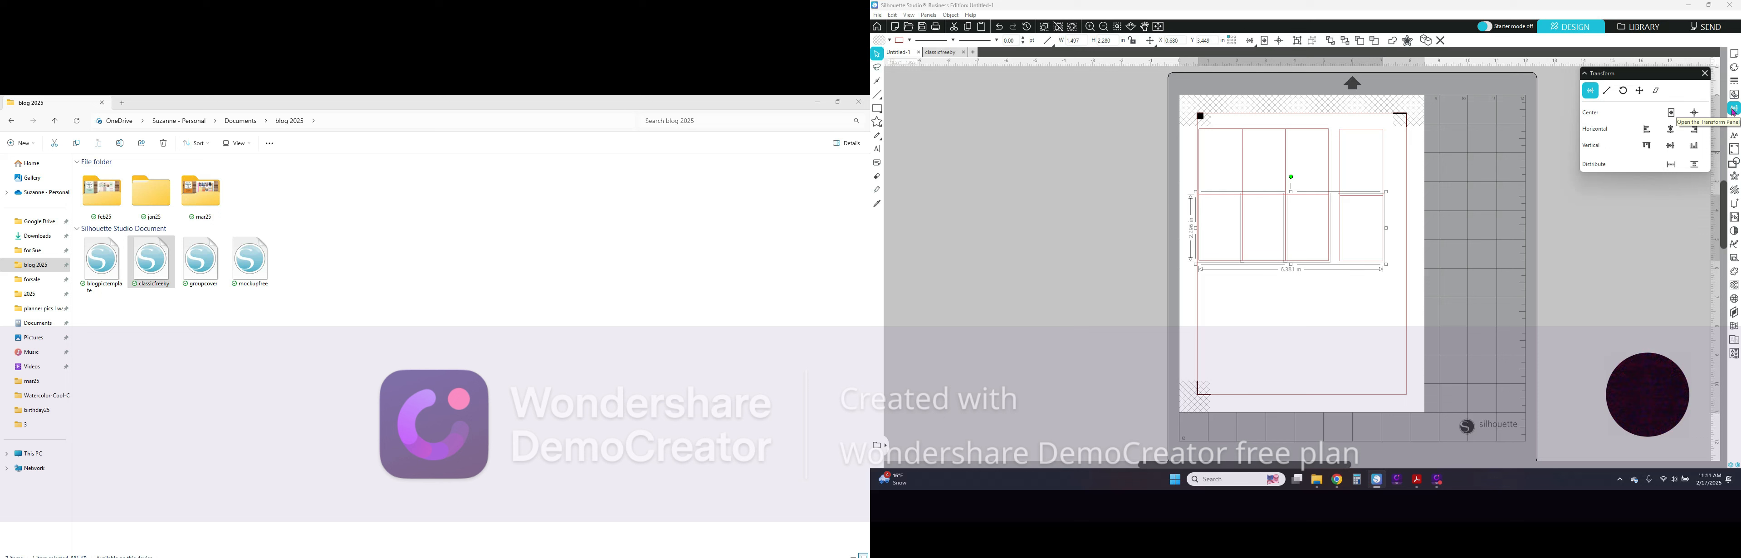
click(1673, 171)
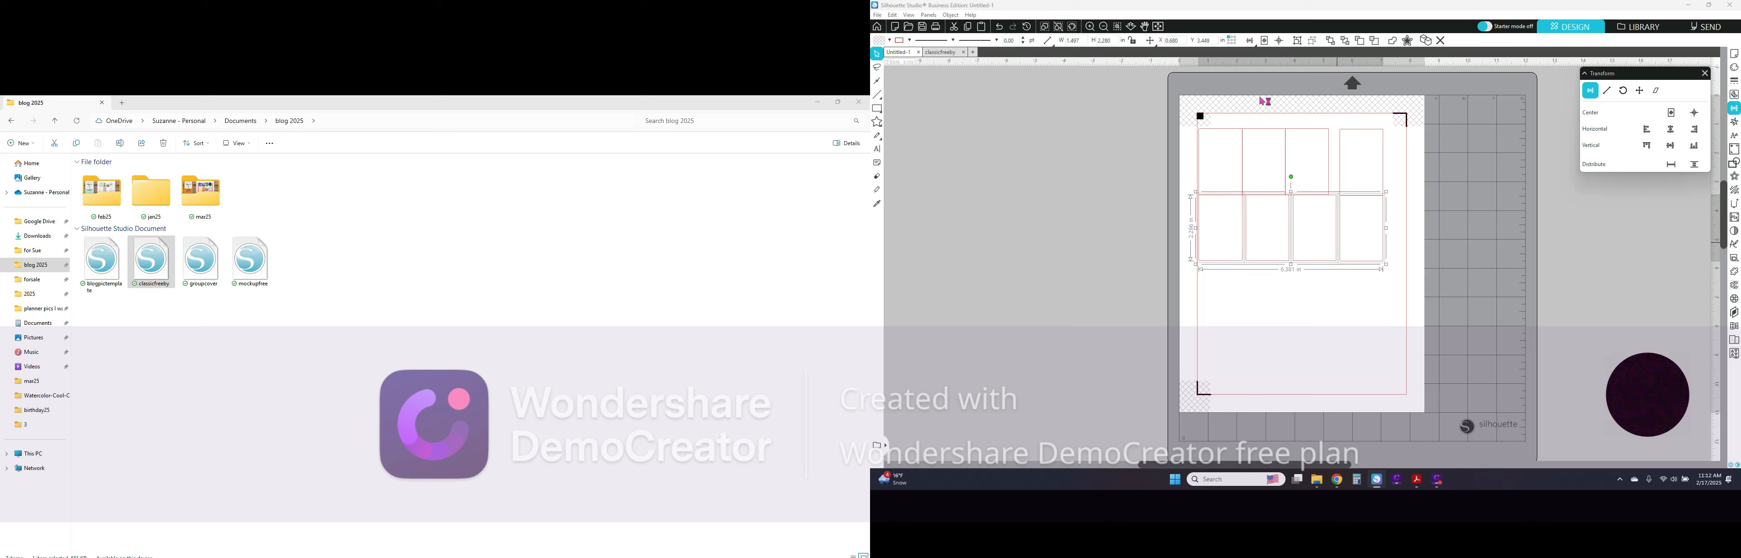
drag(1175, 124, 1374, 156)
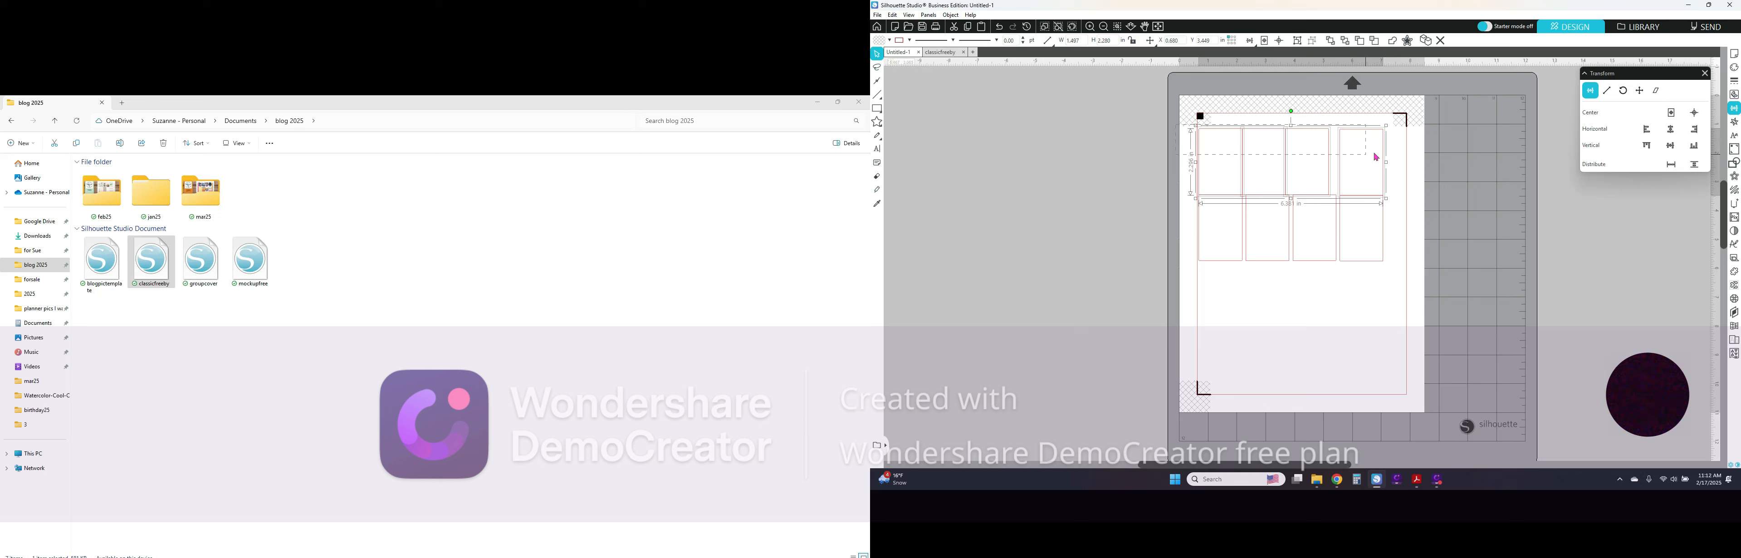
click(1672, 165)
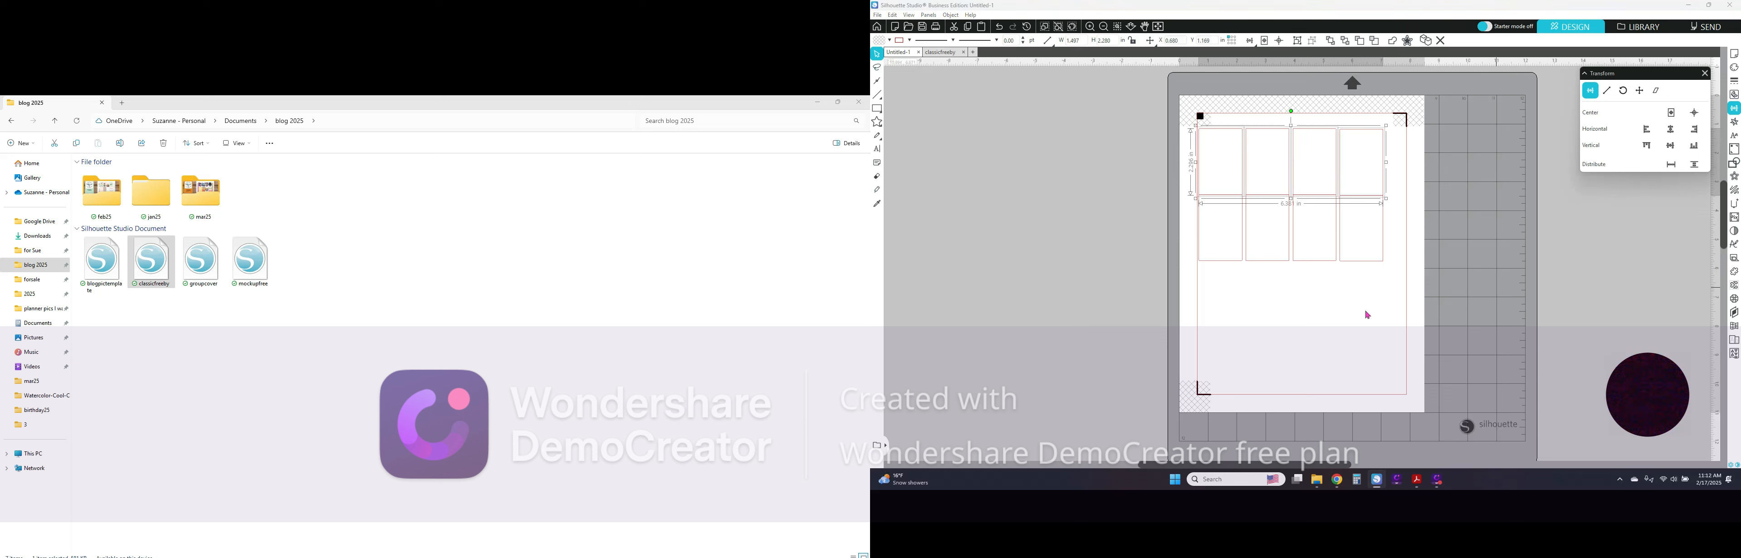
click(1215, 280)
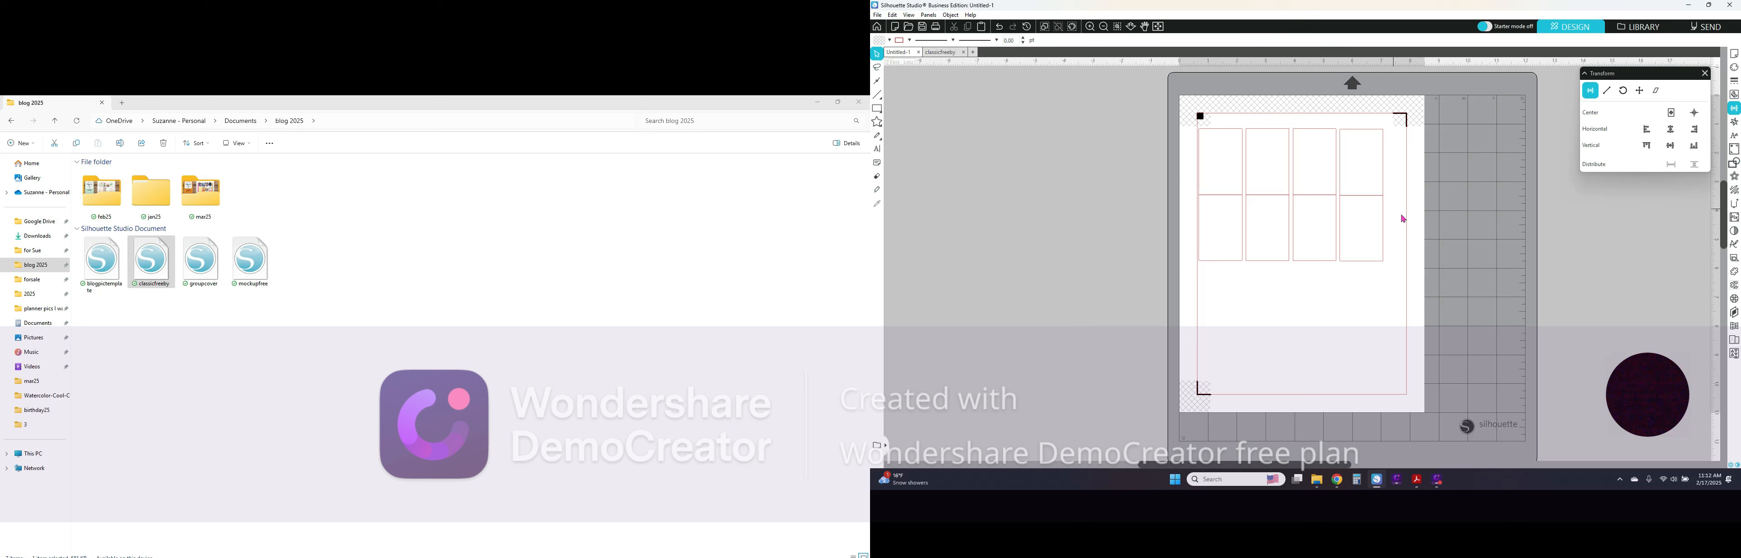
Move the lower row of boxes down slightly to leave a gap between the rows, and compare the layout with the template.
drag(1401, 213, 1204, 233)
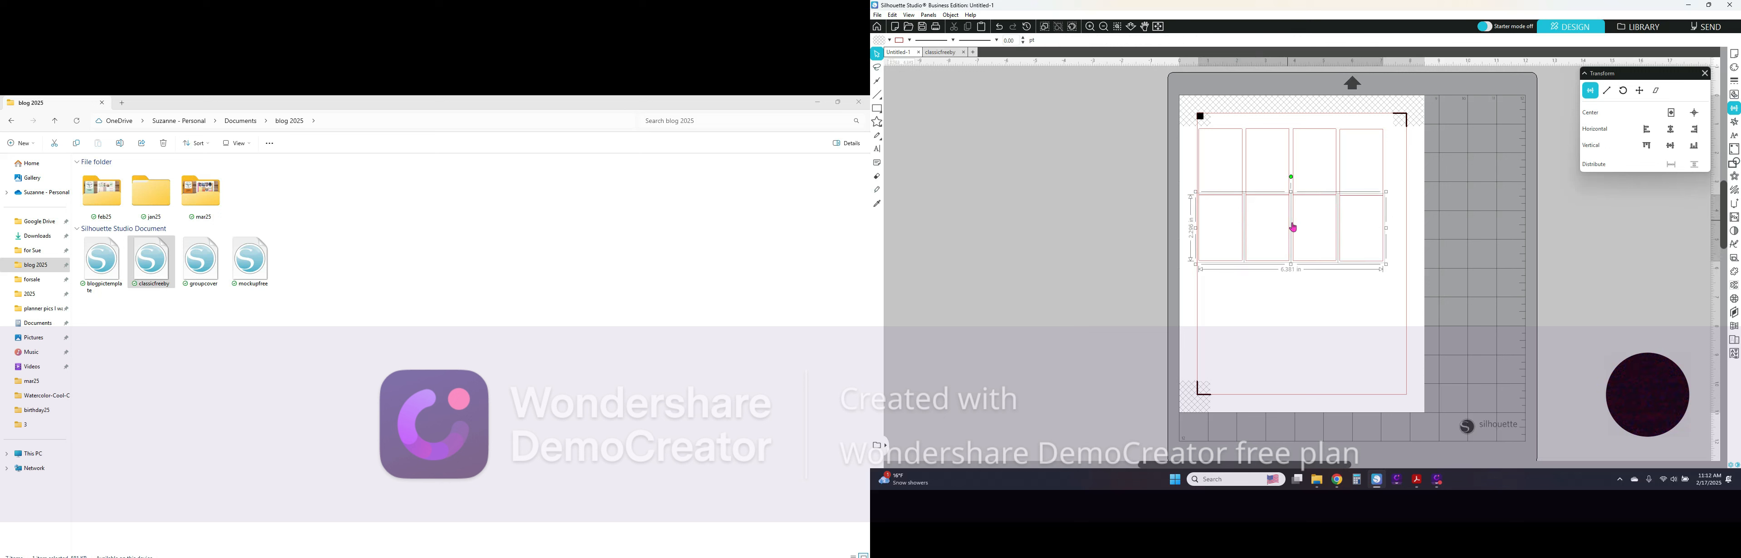
key(Down)
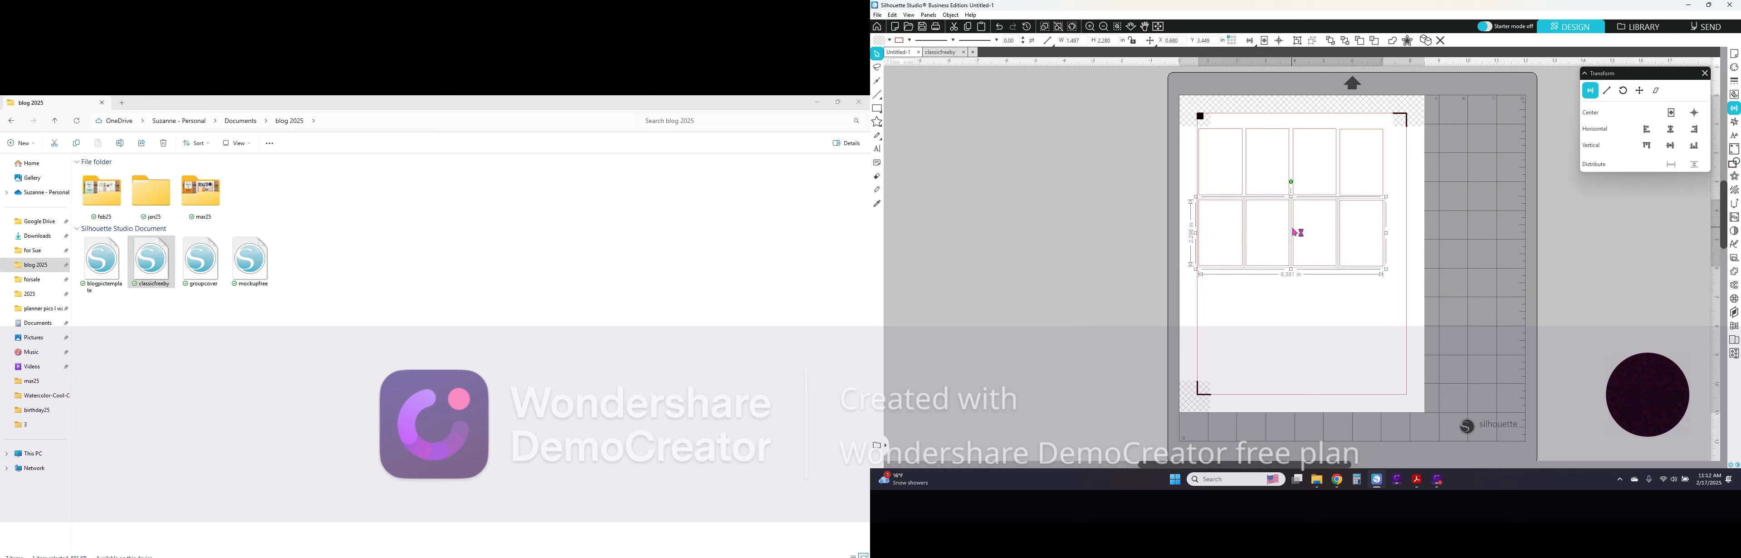
click(1299, 322)
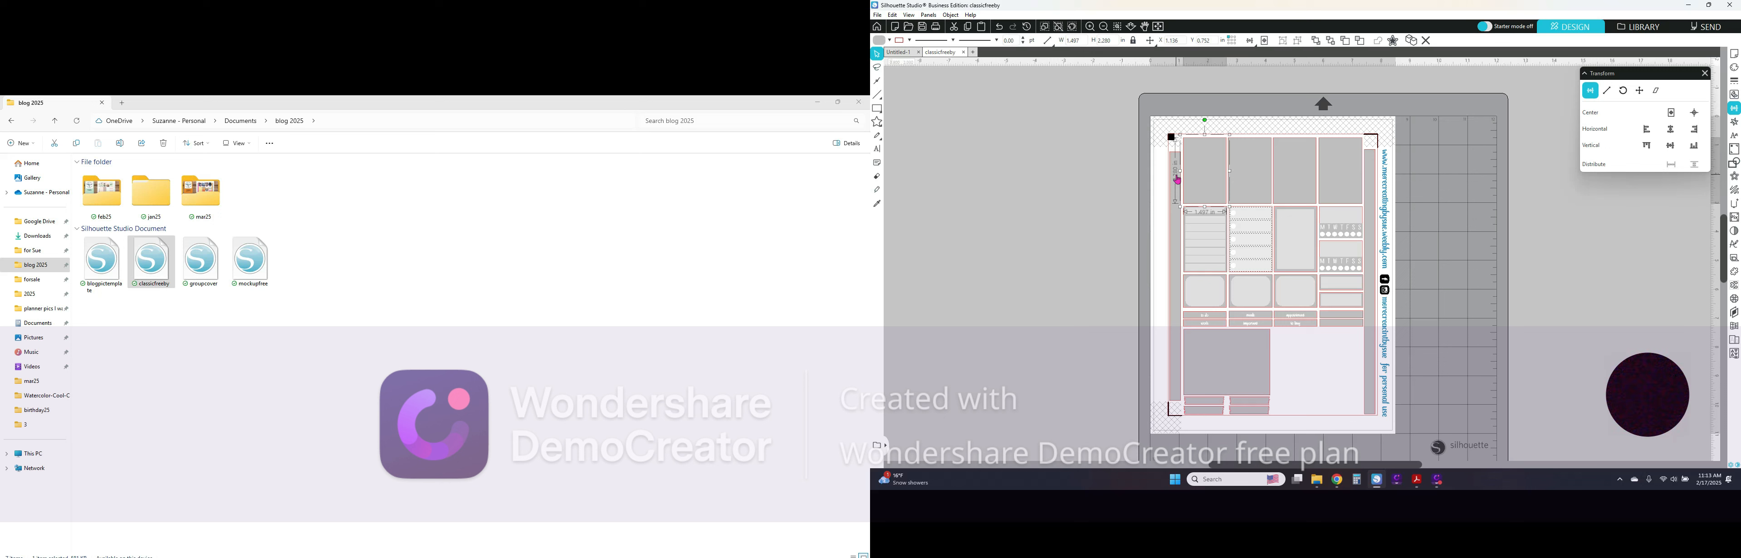
click(907, 54)
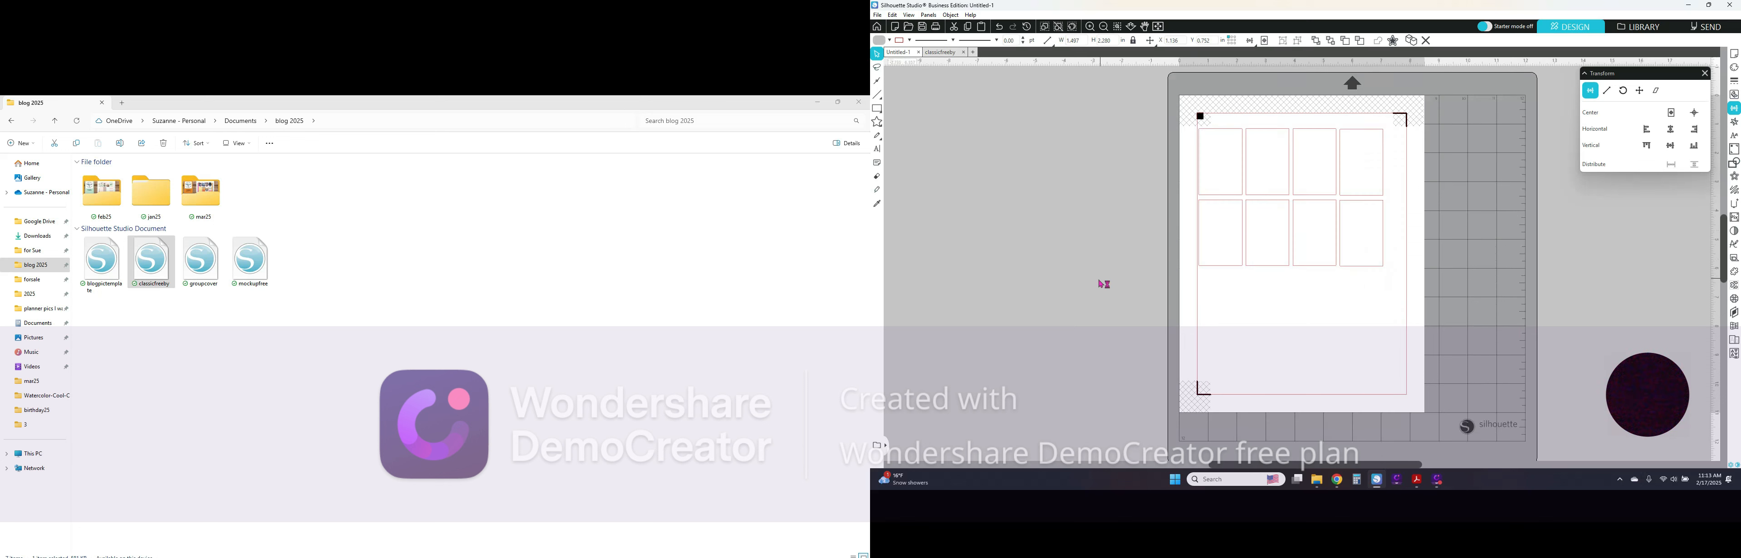
Duplicate the first box of the second row below itself and shift the copy slightly down to leave a gap.
click(1213, 266)
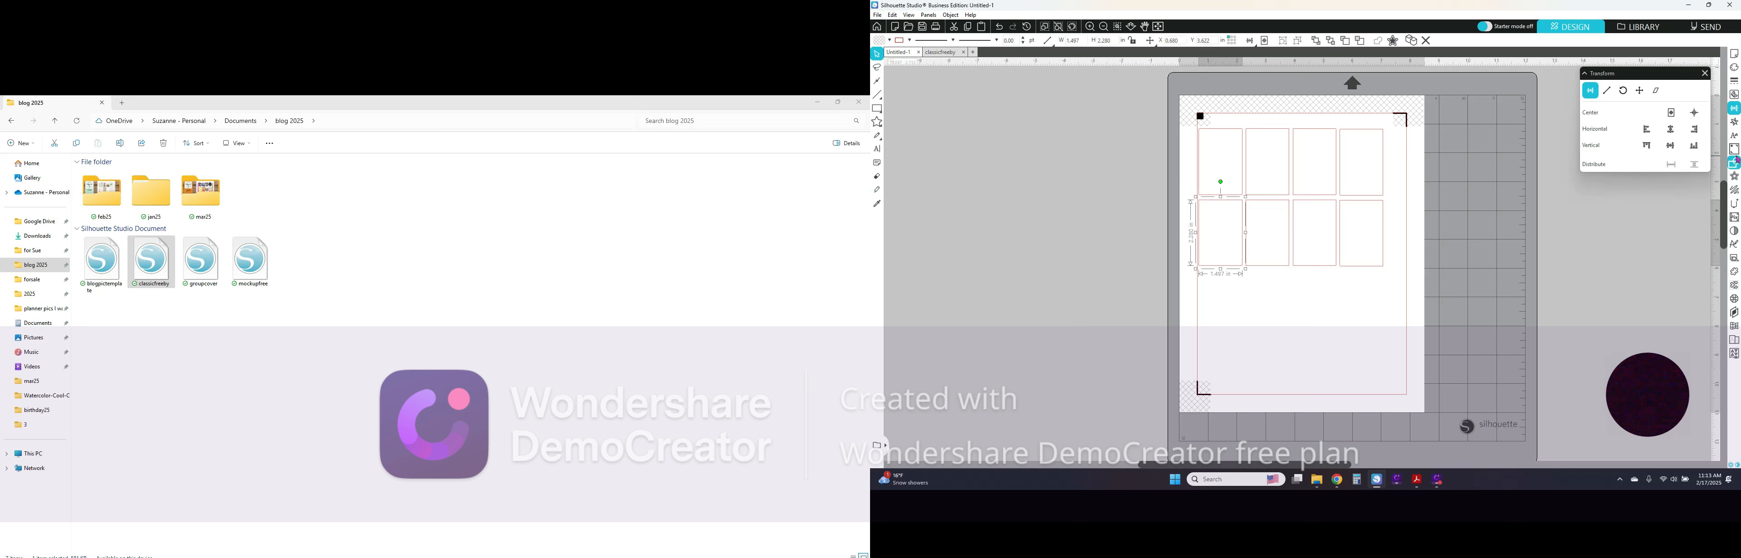
click(1727, 124)
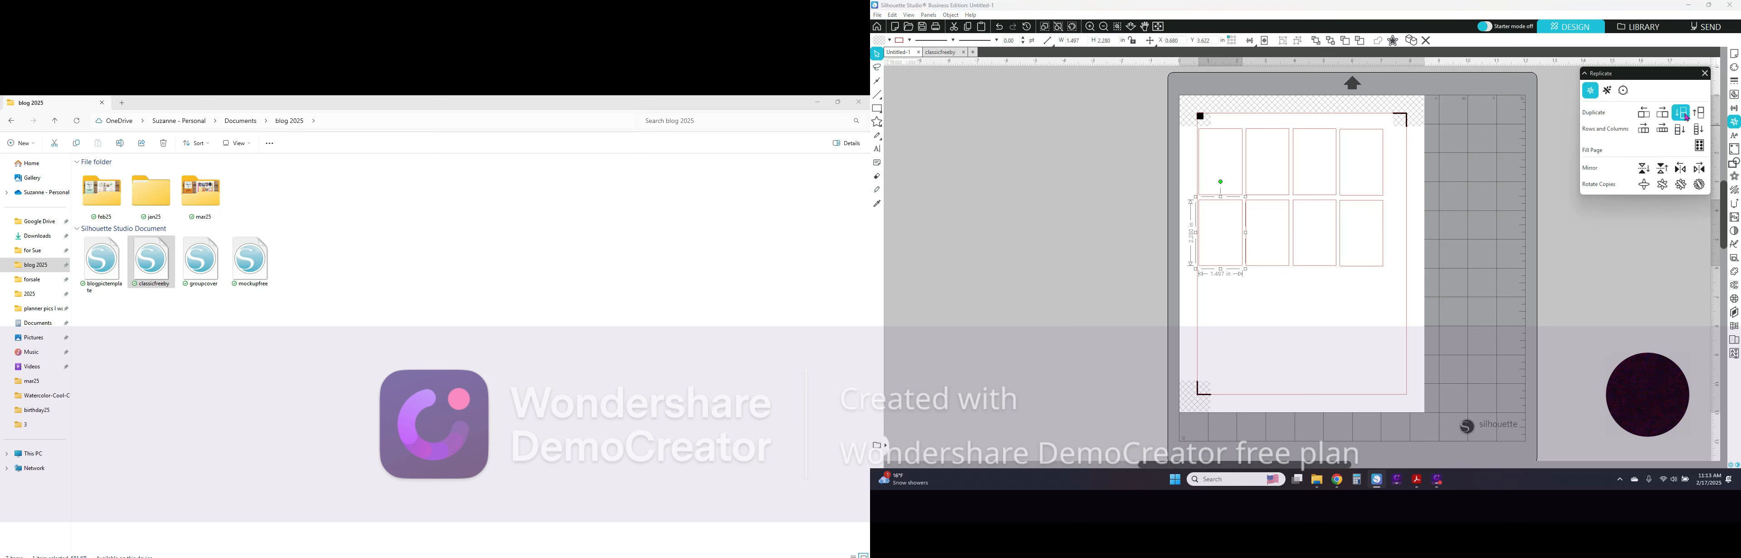
click(1681, 123)
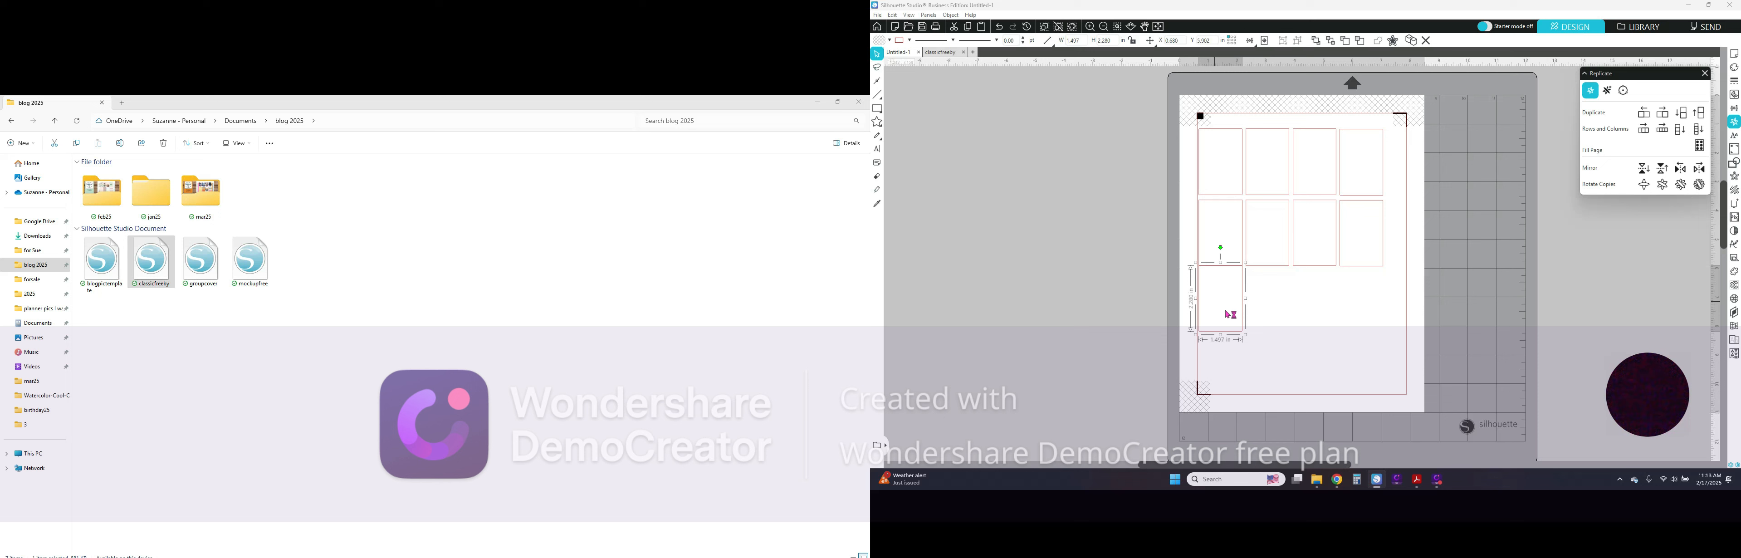
drag(1231, 335, 1231, 340)
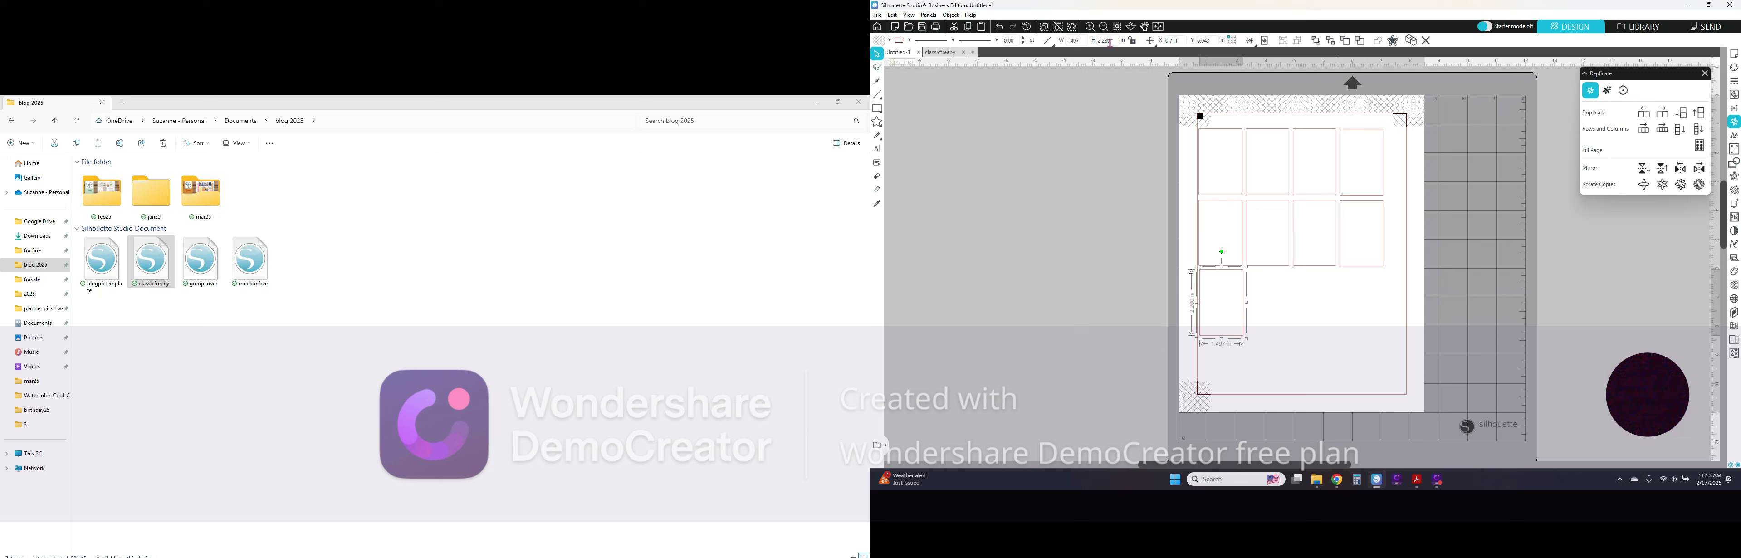
Set the new box's height to 1.140 and move it up to sit just beneath the second row.
drag(1109, 42, 1092, 43)
text(1.140)
key(Return)
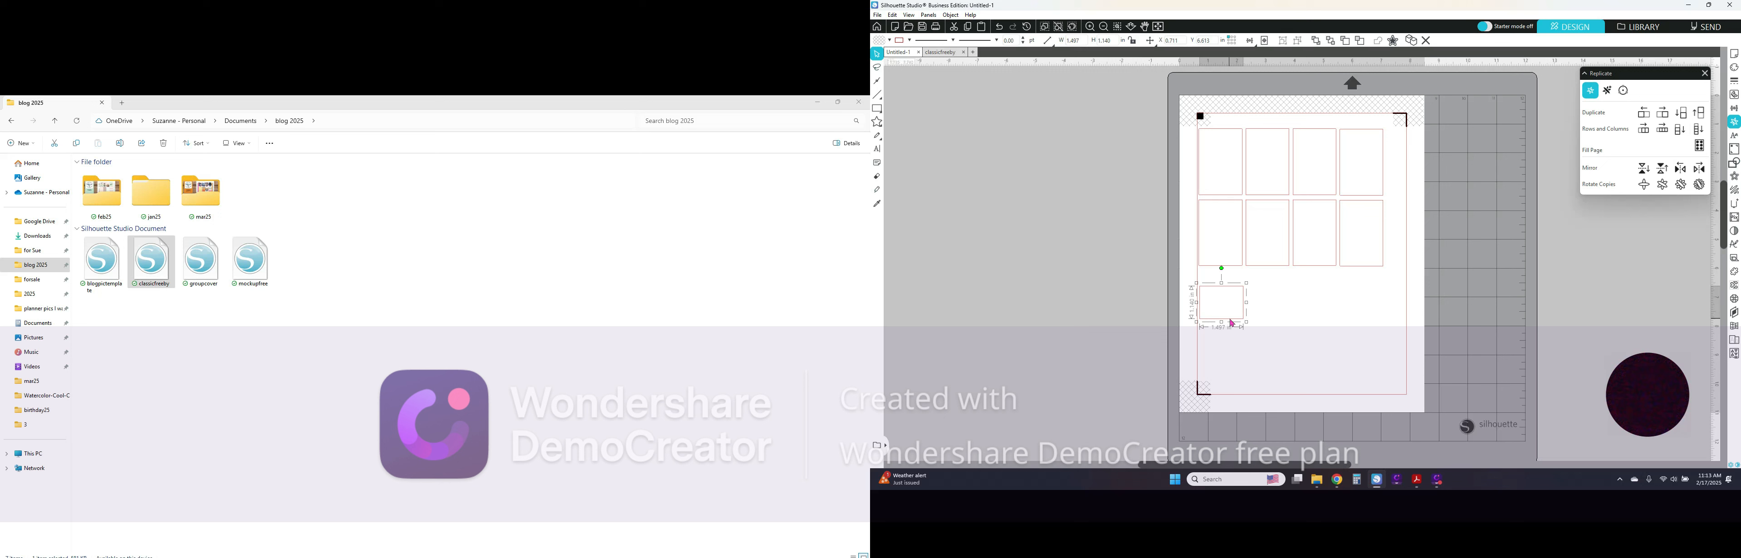
drag(1231, 323, 1232, 306)
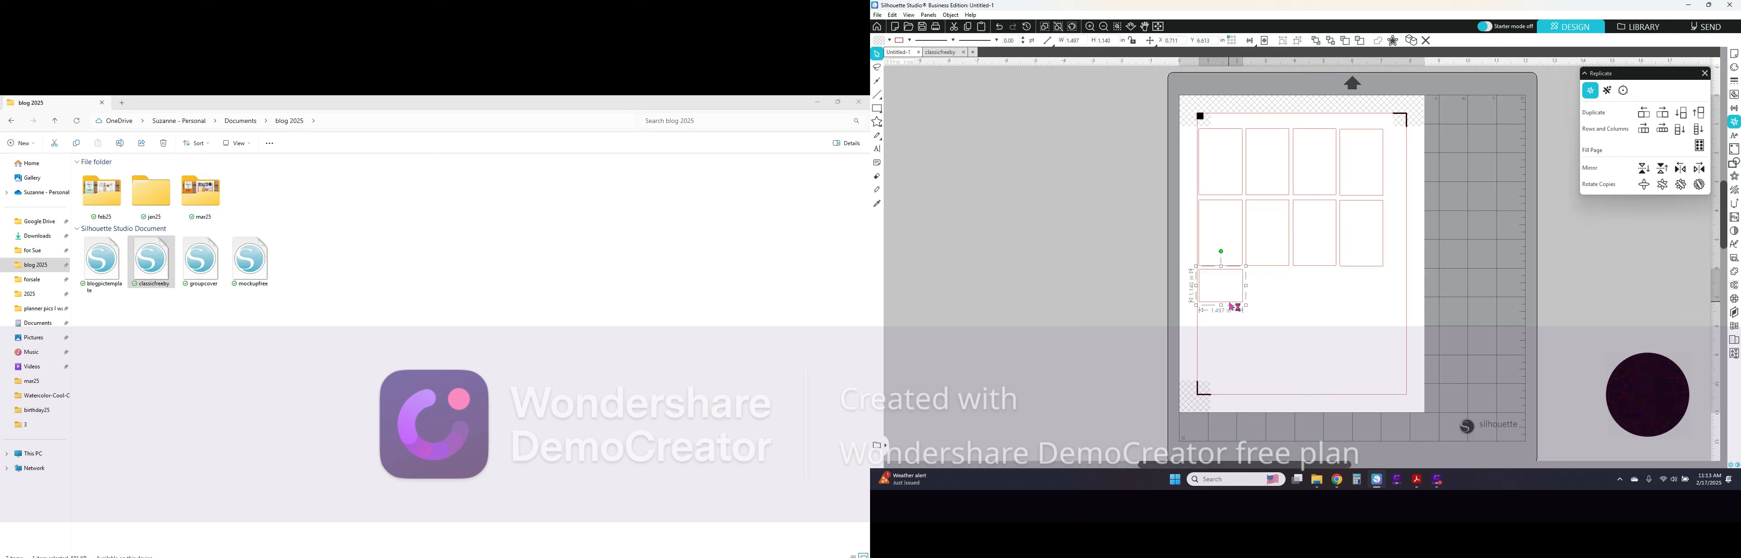
Copy the short box rightward to make three, aligning the third with its column, and distribute them evenly in the horizontal direction.
click(1667, 116)
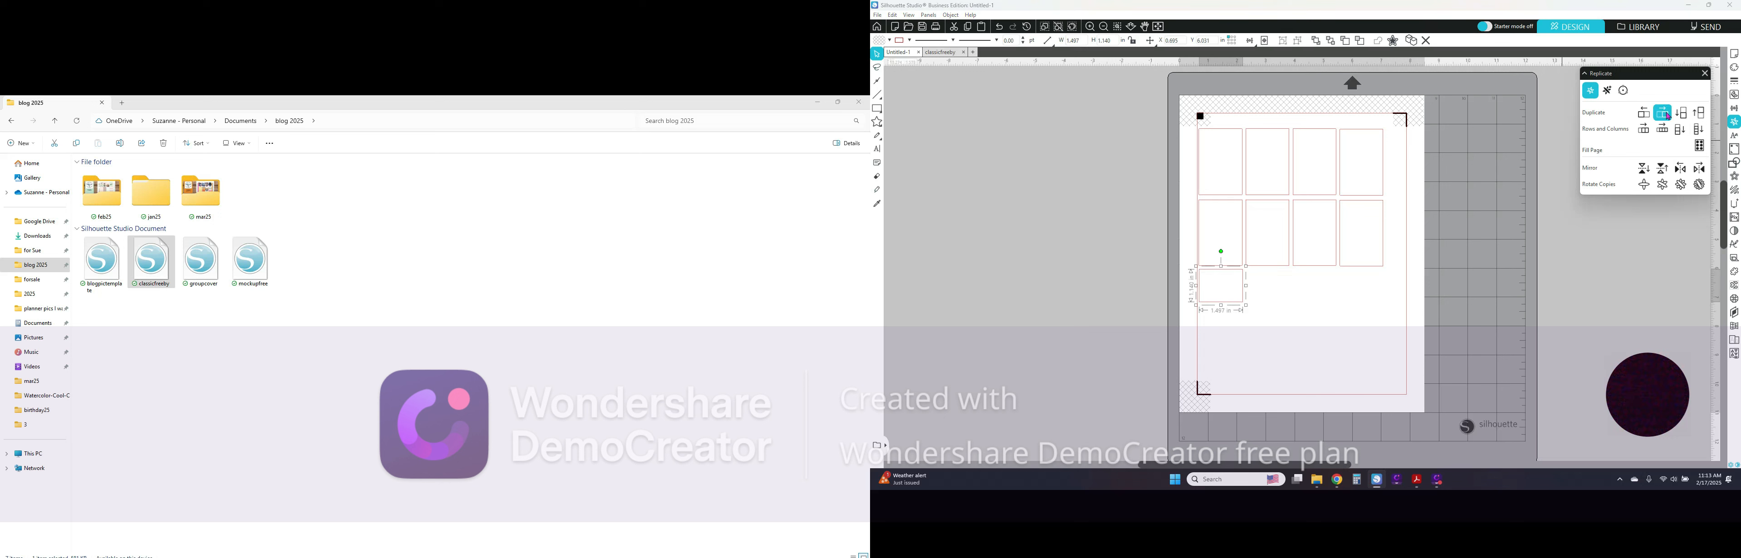
click(1662, 113)
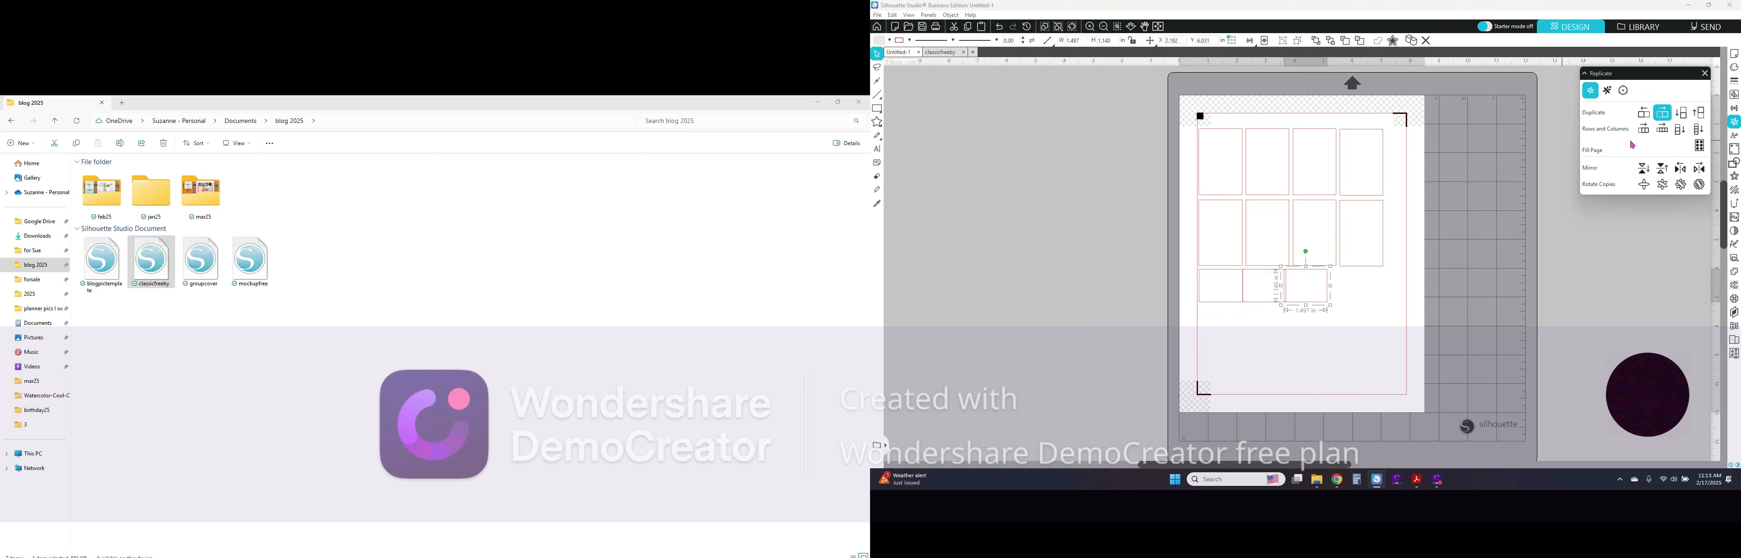
click(1343, 295)
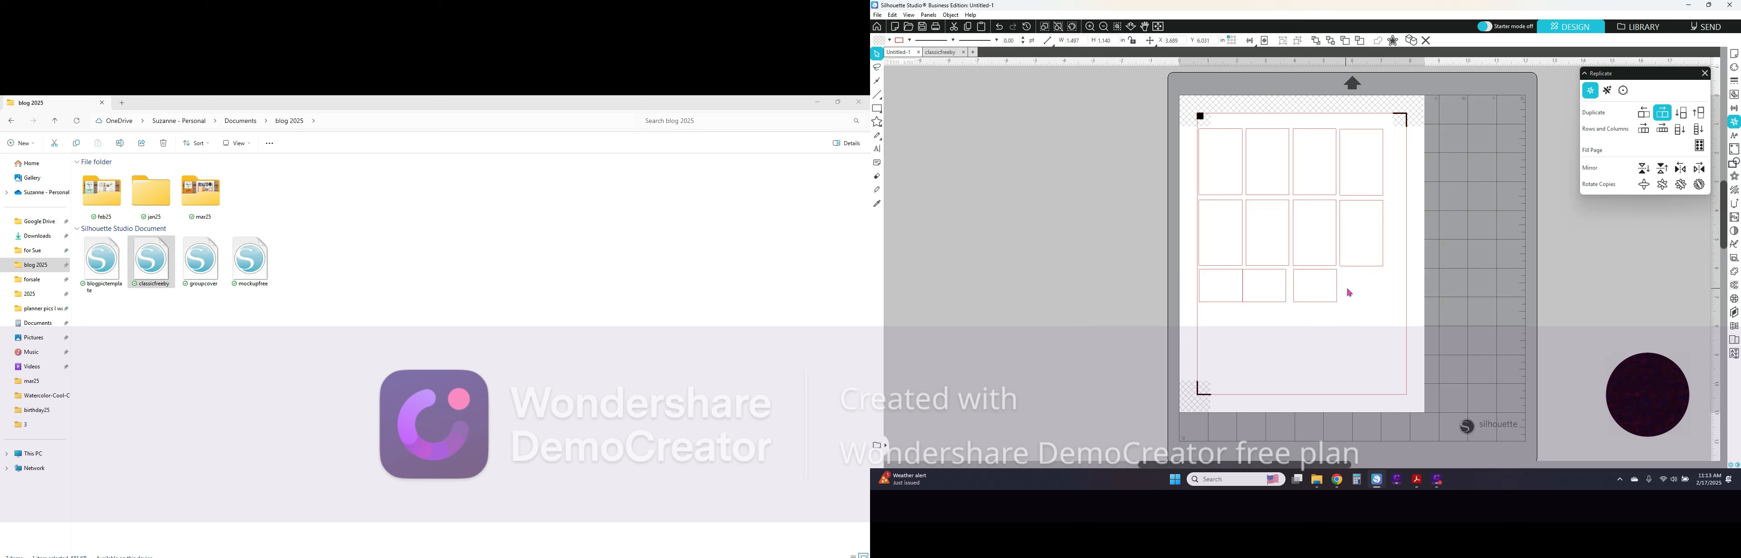
drag(1350, 300, 1190, 261)
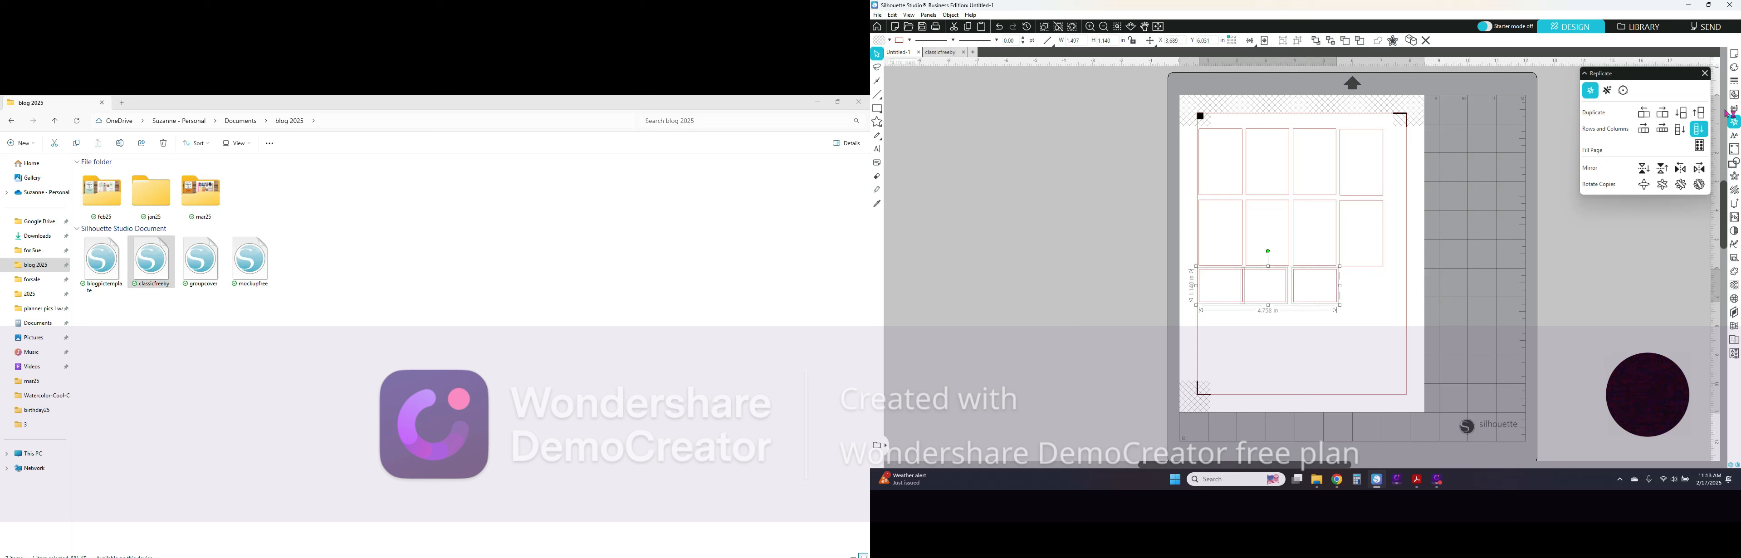
click(1654, 164)
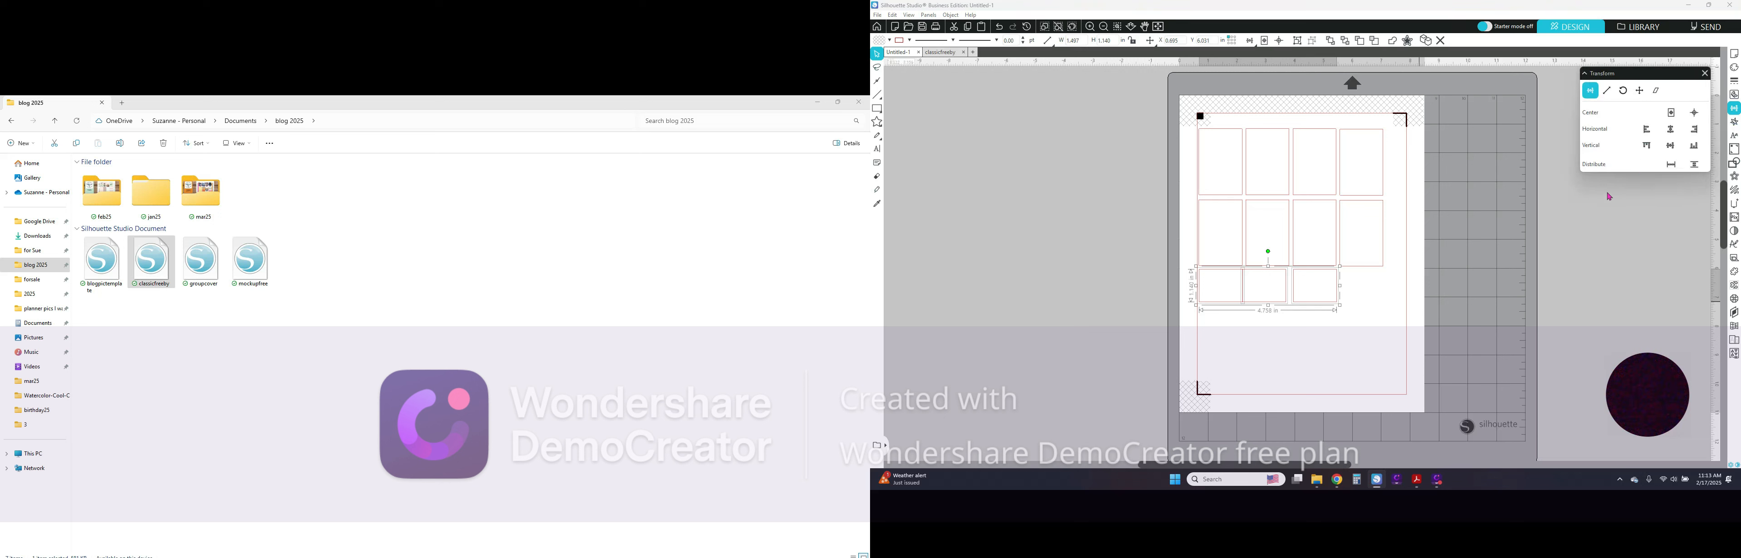
click(1675, 168)
click(1310, 320)
Duplicate the third short box to the right to fill the fourth column of the row.
click(1316, 301)
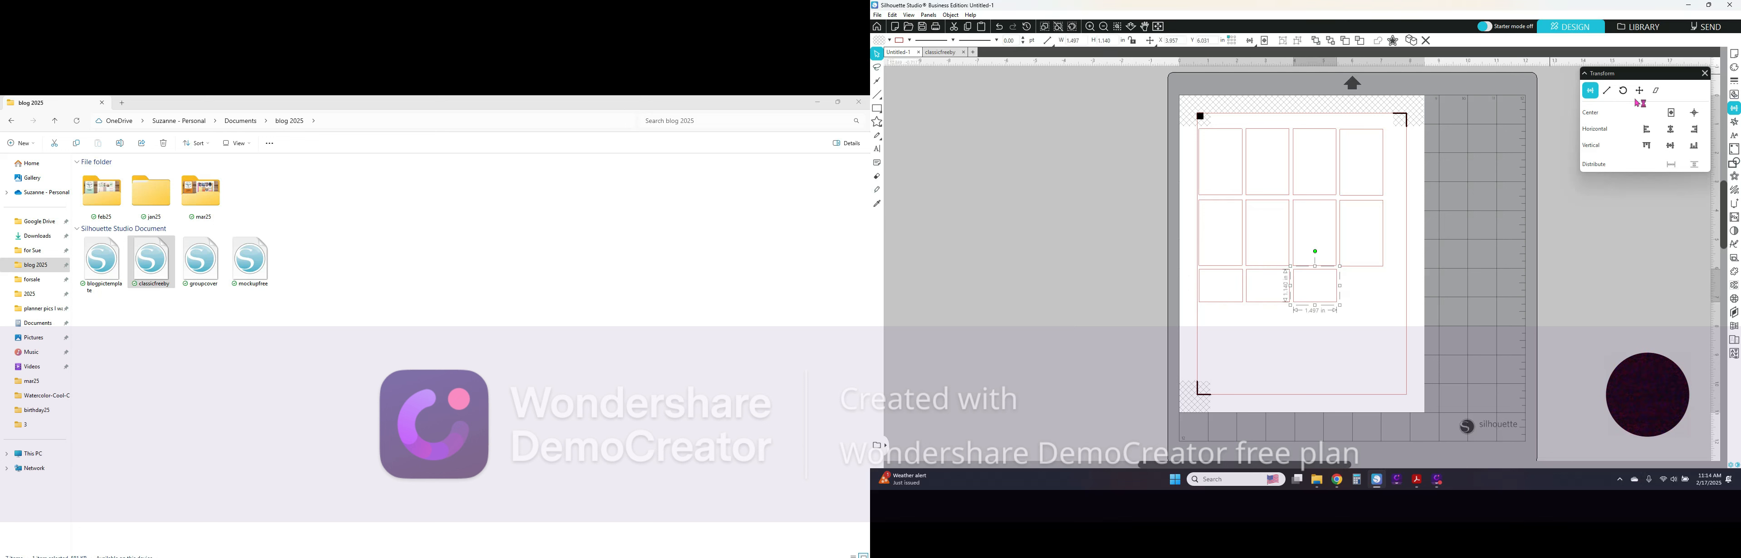
click(1734, 126)
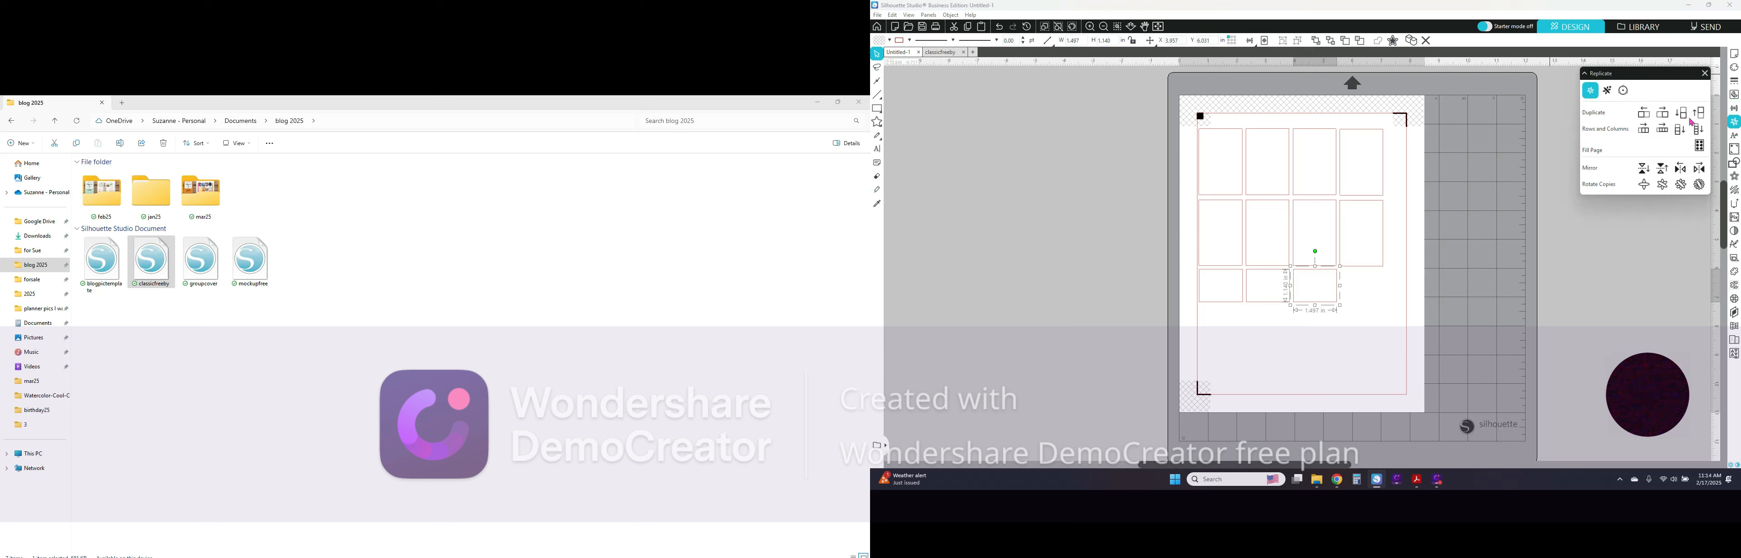
click(1666, 121)
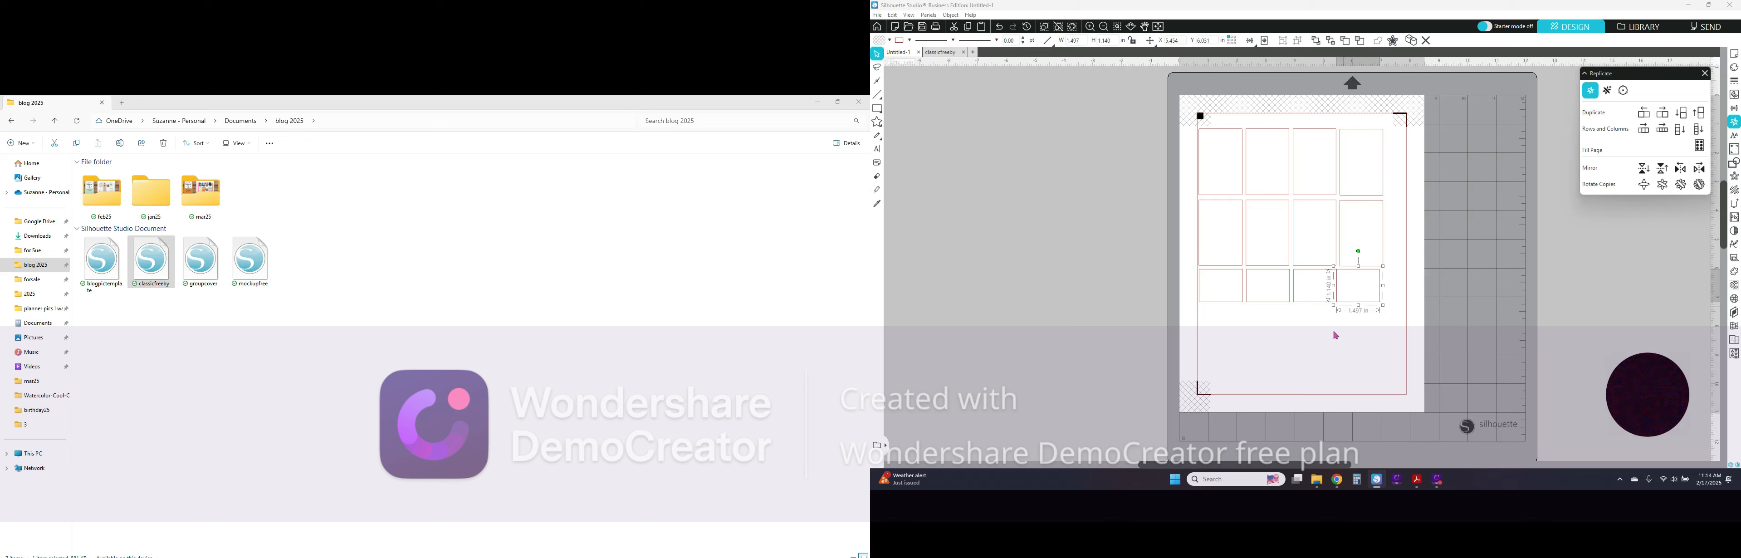
Calculate 1.14 ÷ 2 in Calculator and set the fourth short box's height to 0.570.
click(1356, 479)
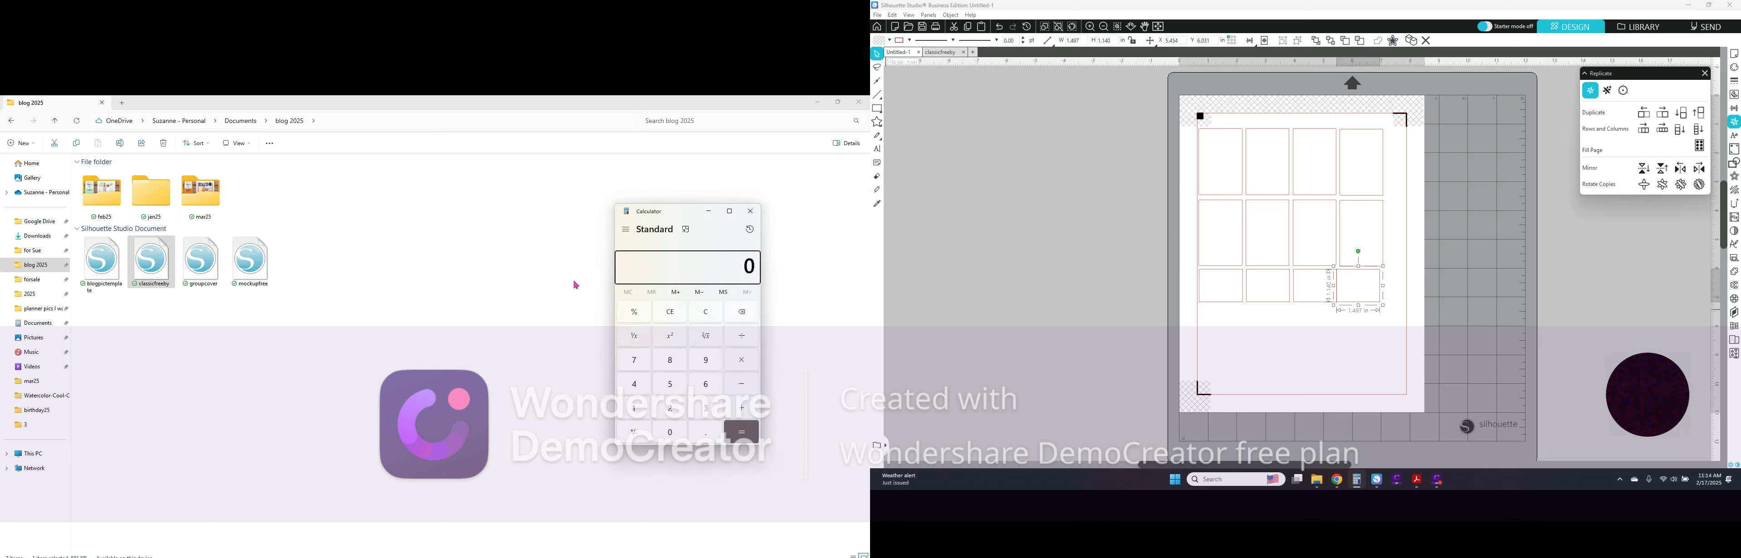
text(1.14 ÷ 2)
key(Return)
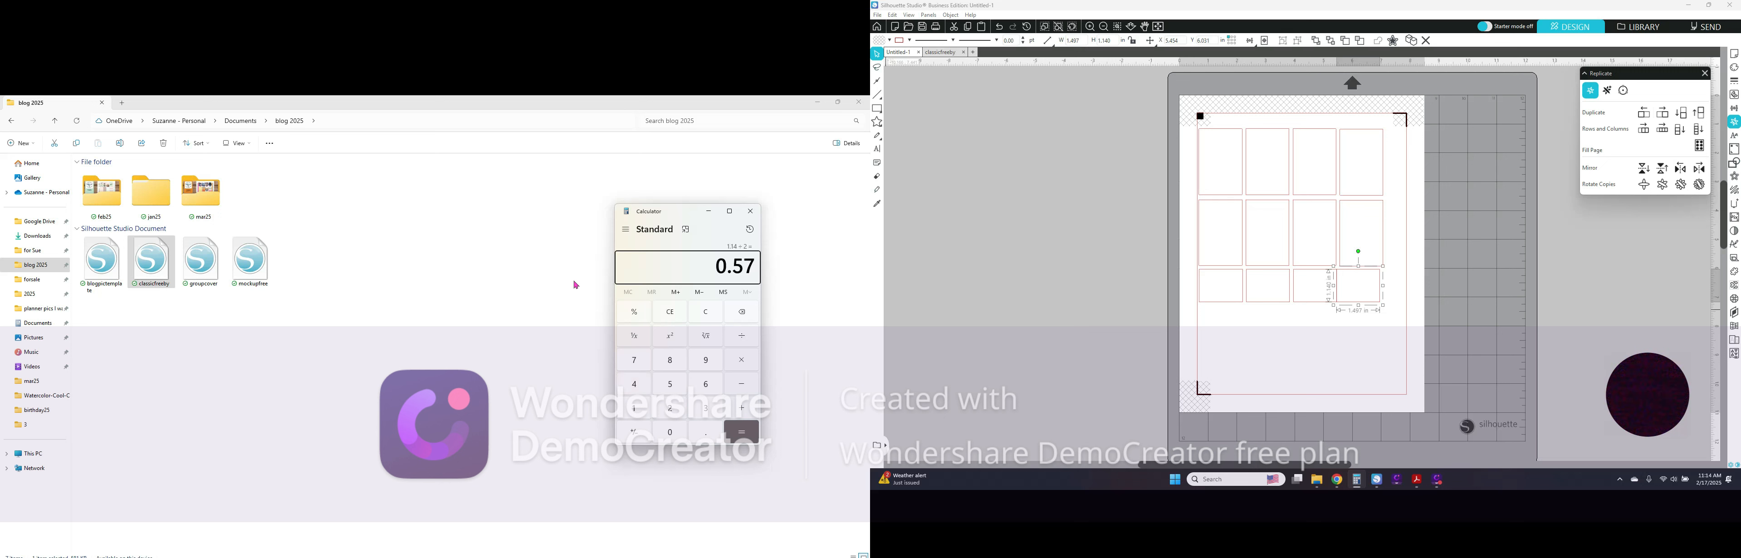
click(1096, 40)
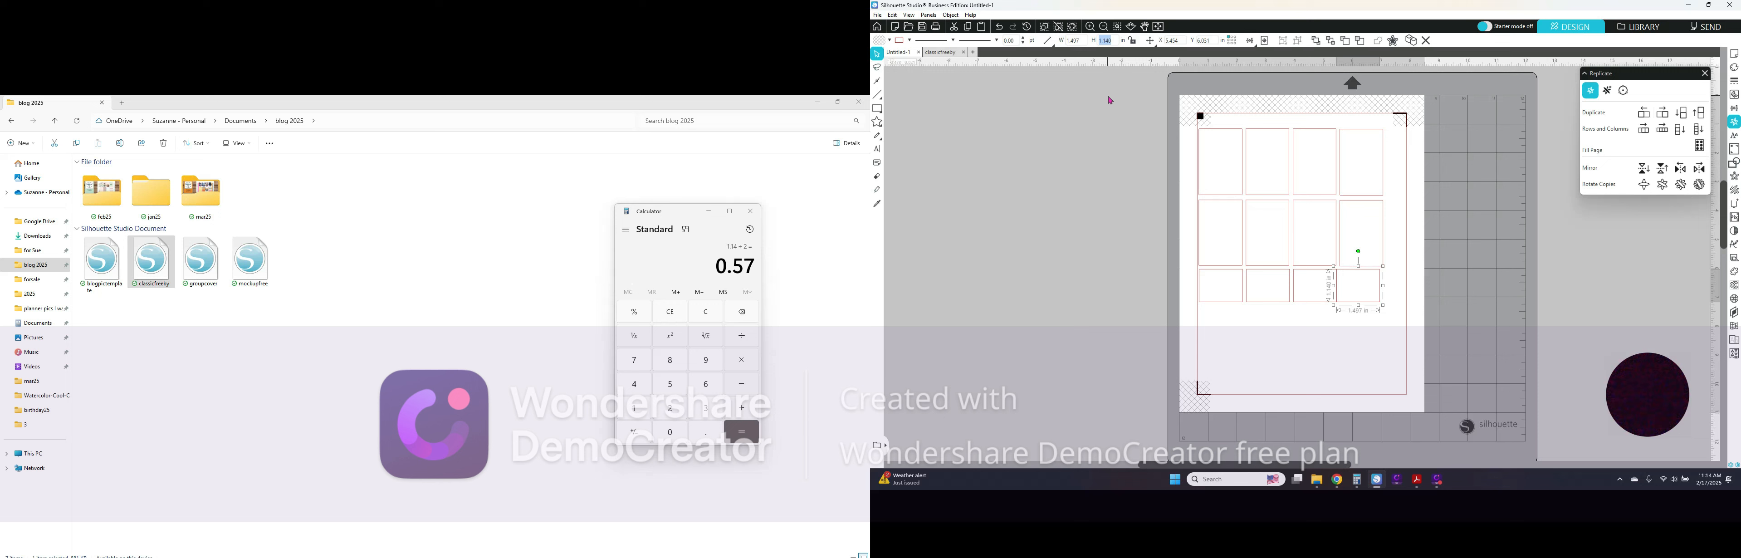
text(0.570)
key(Return)
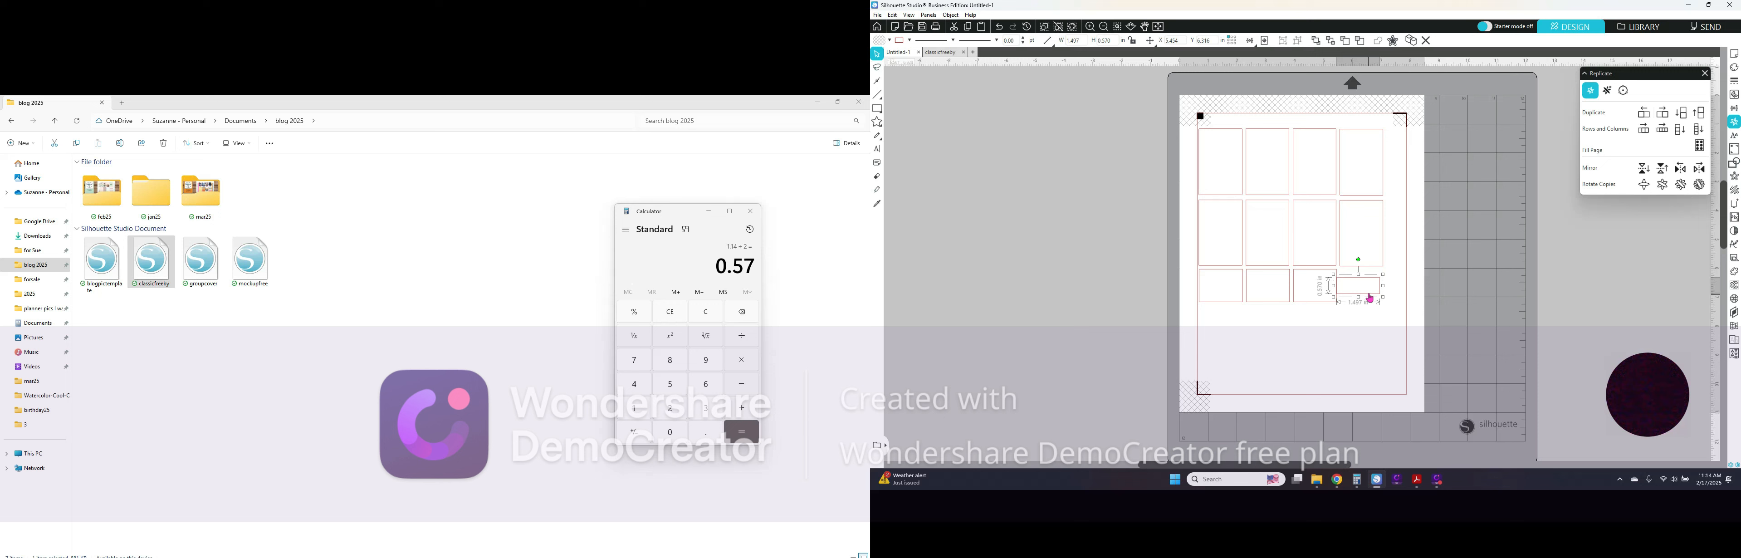
Move the half-height box up to the top of its row under the fourth column, and duplicate it below.
drag(1369, 298, 1372, 288)
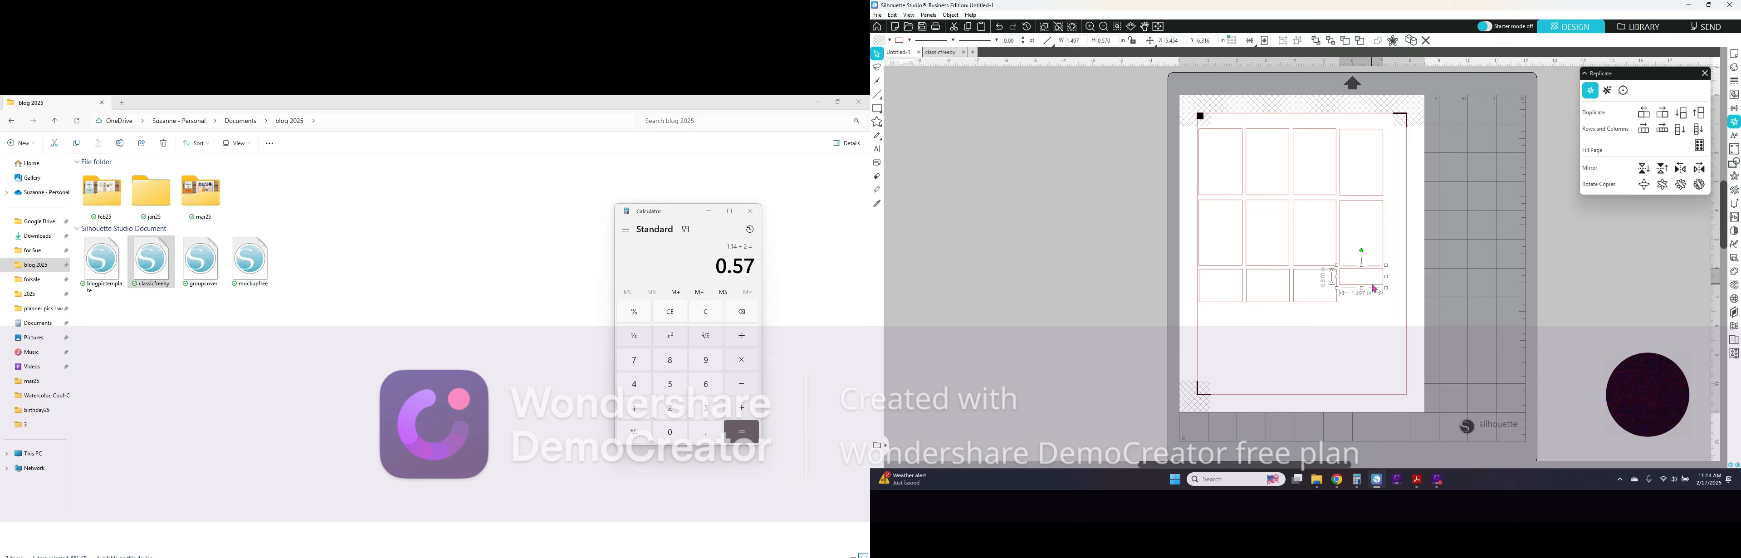
click(1680, 113)
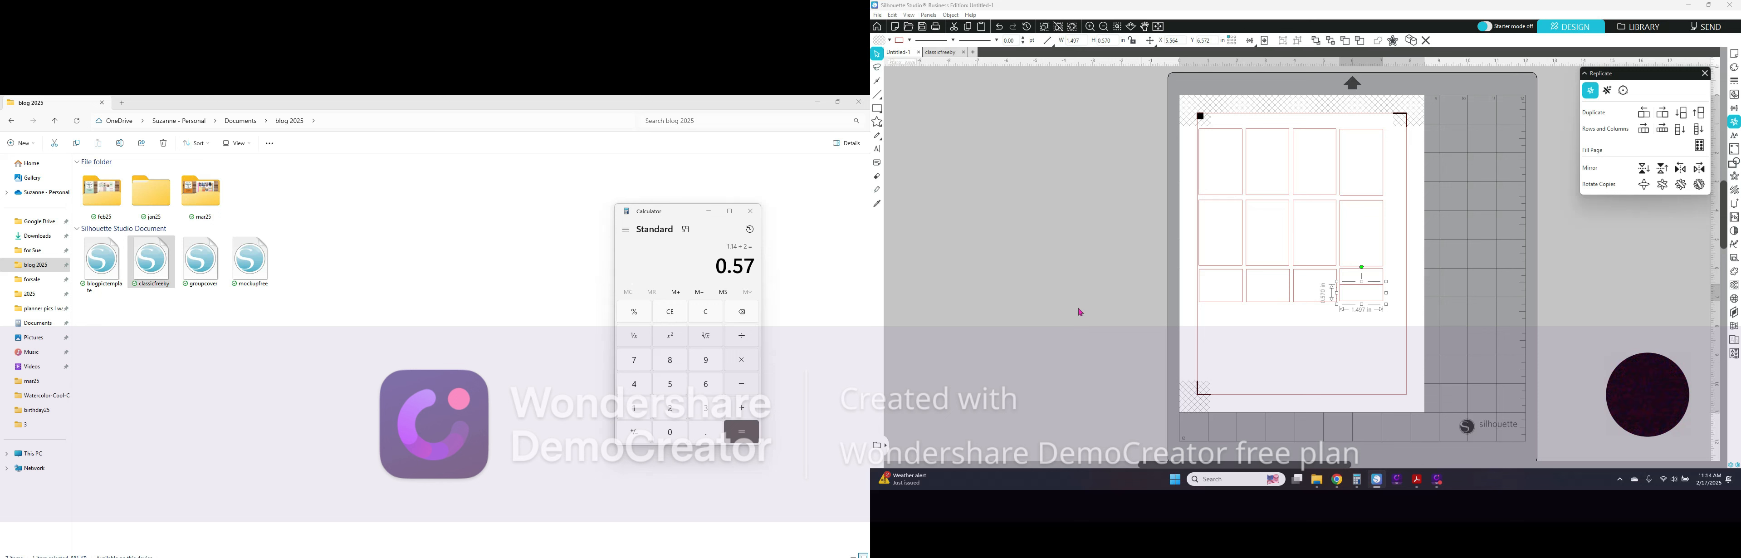
Examine the remaining sticker shapes in the classicfreeby template and the available preset shapes.
click(946, 52)
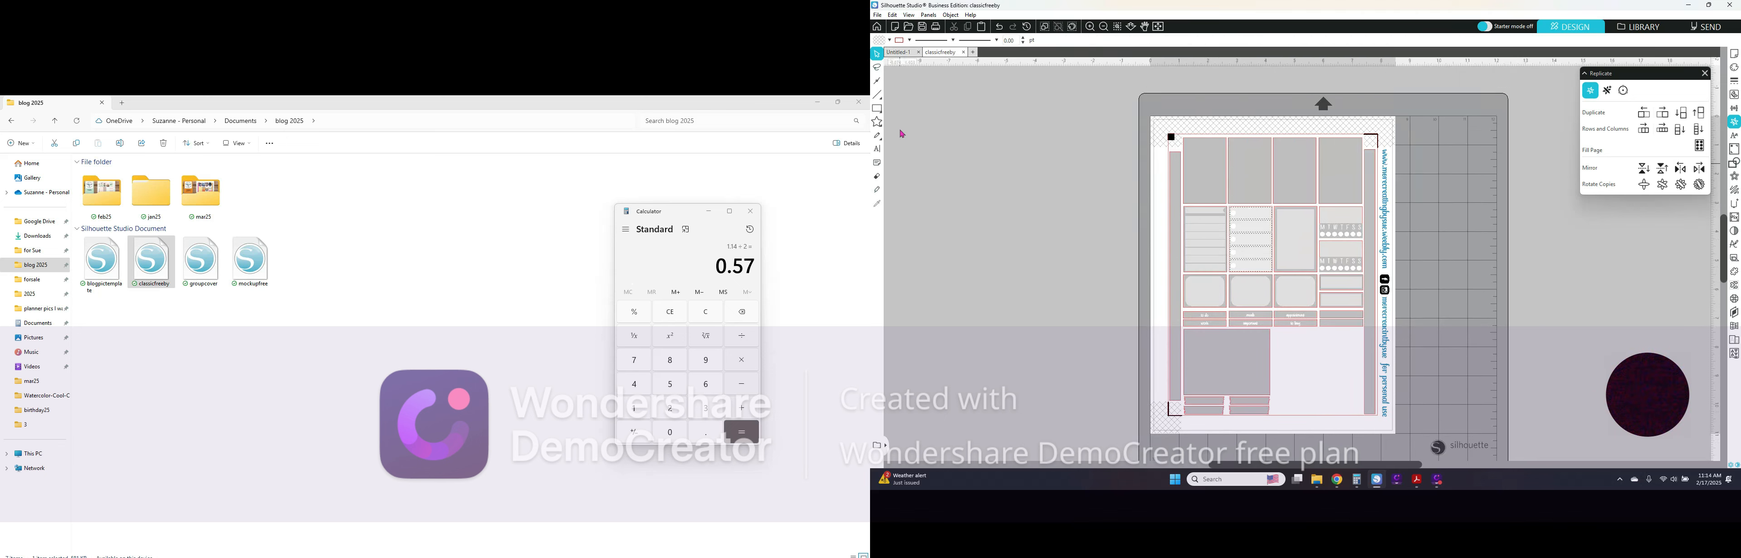
mouse_move(879, 112)
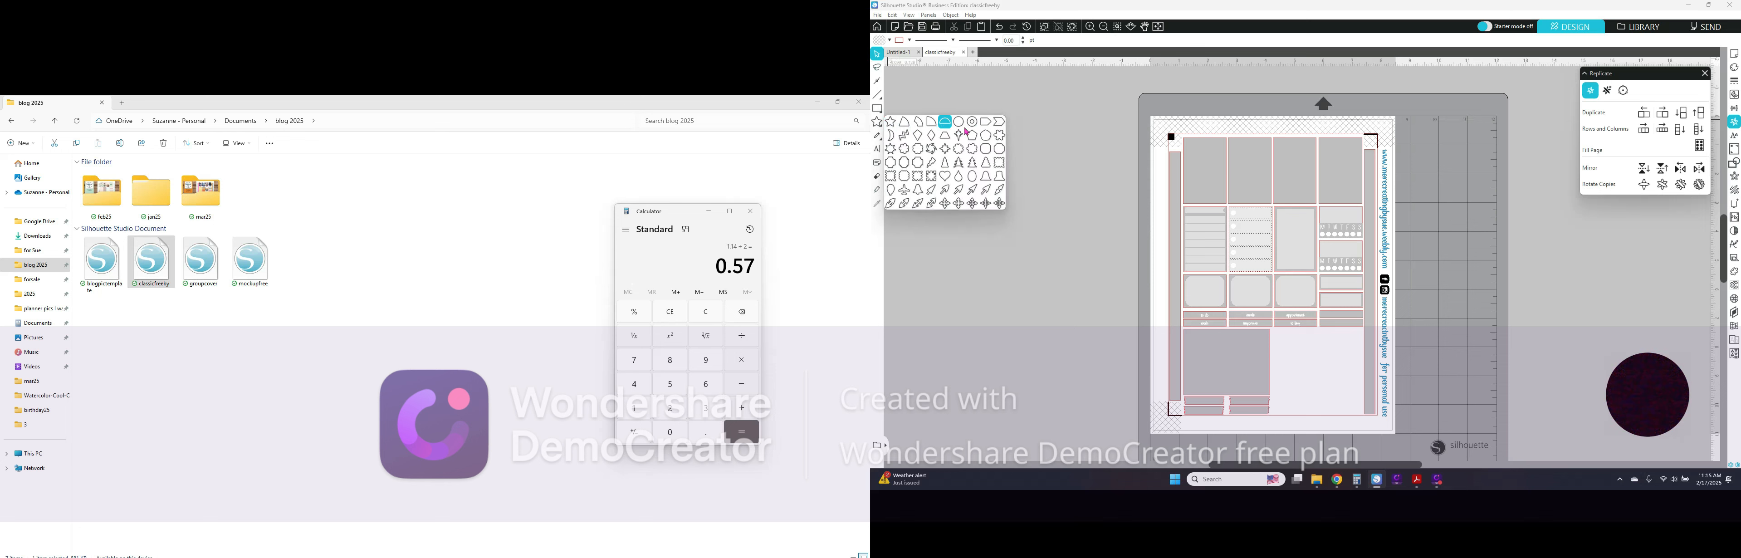
click(940, 196)
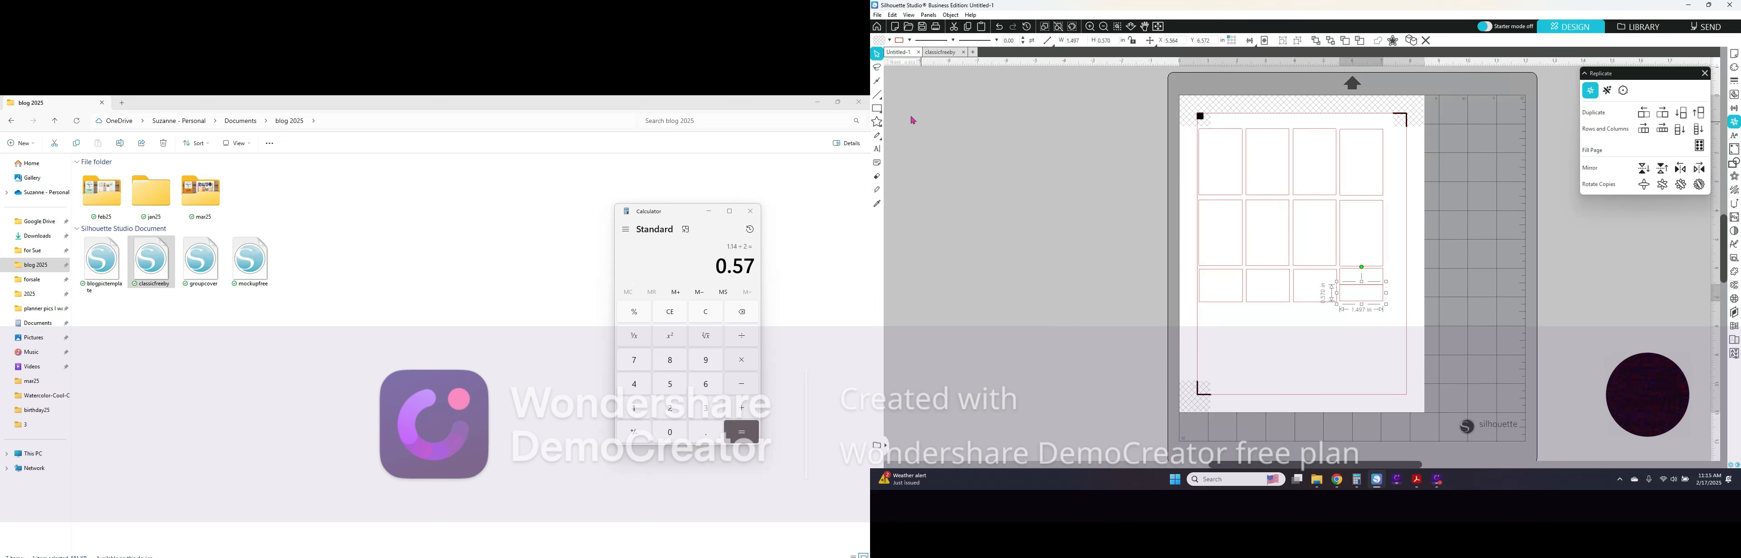
Draw a circle with a width of 1.50 and place it just below the first box of the third row.
mouse_move(880, 113)
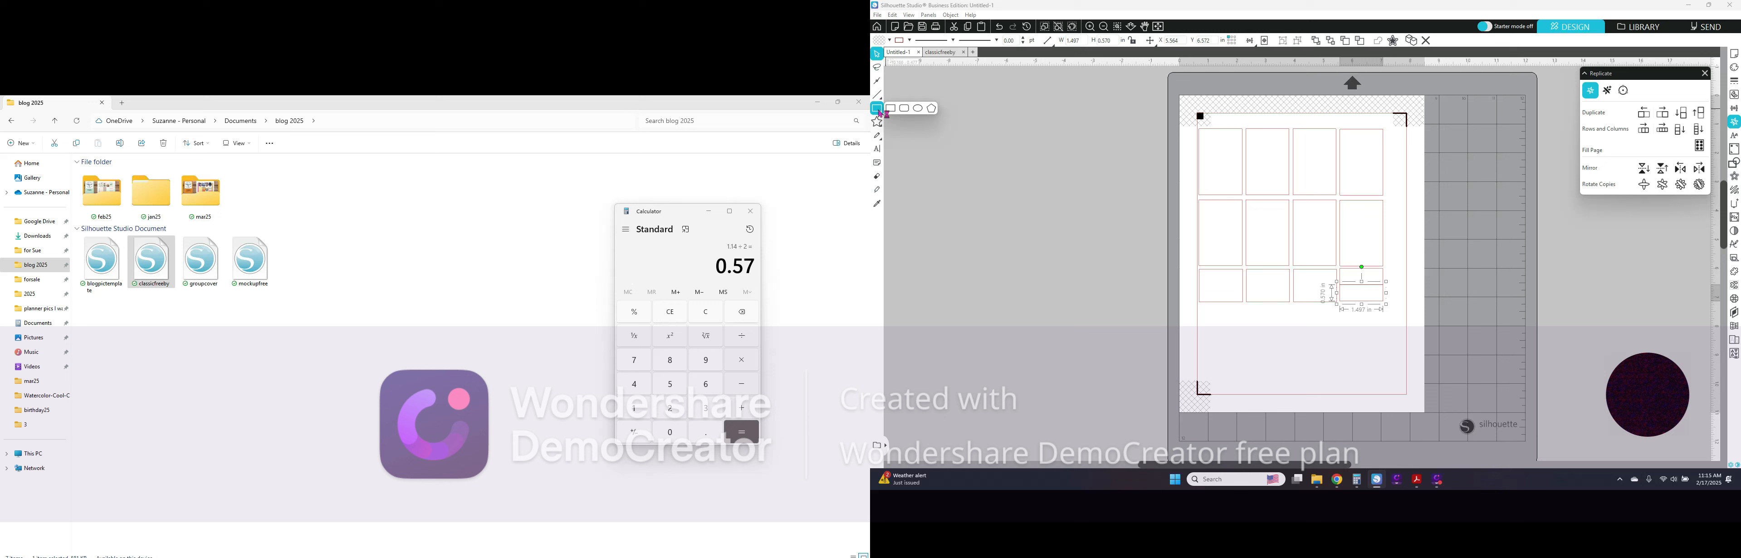
click(918, 113)
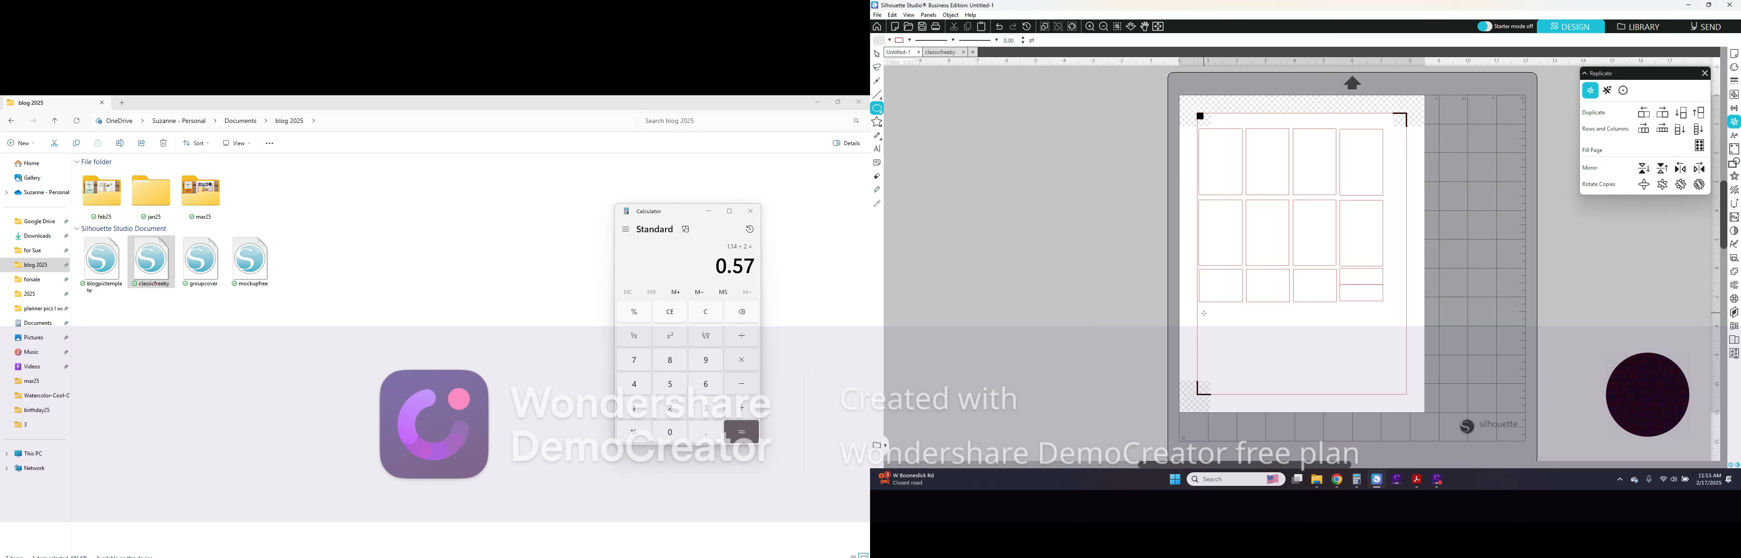
drag(1204, 312, 1252, 363)
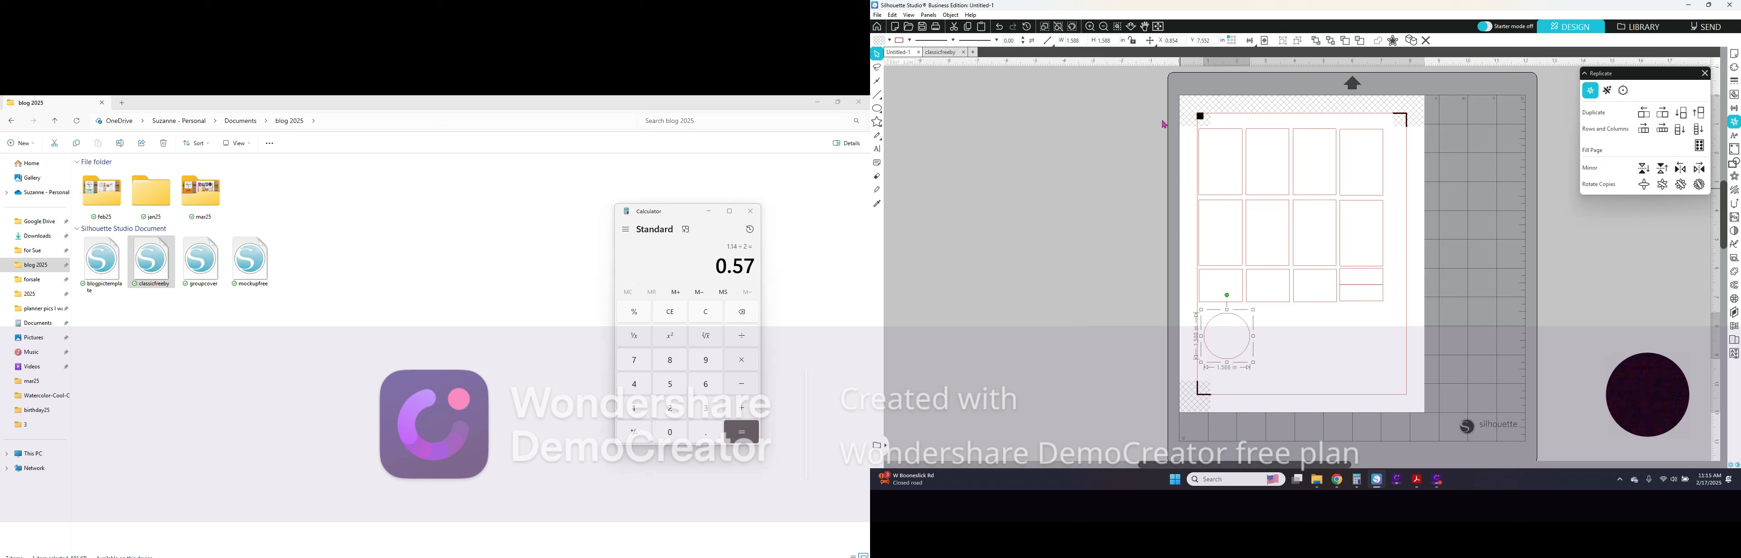
click(1075, 41)
text(1.50)
key(Return)
drag(1238, 362, 1234, 352)
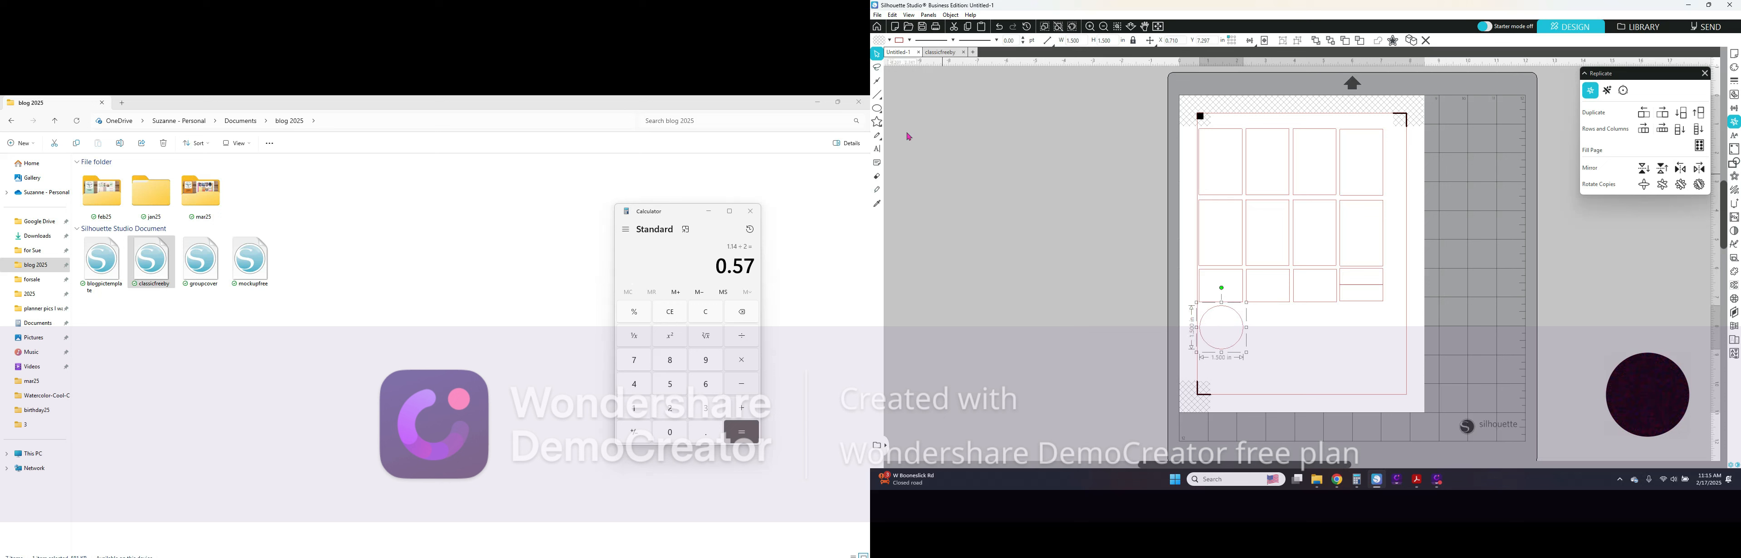
Draw a narrow upright ellipse next to the circle, under the second column.
click(917, 111)
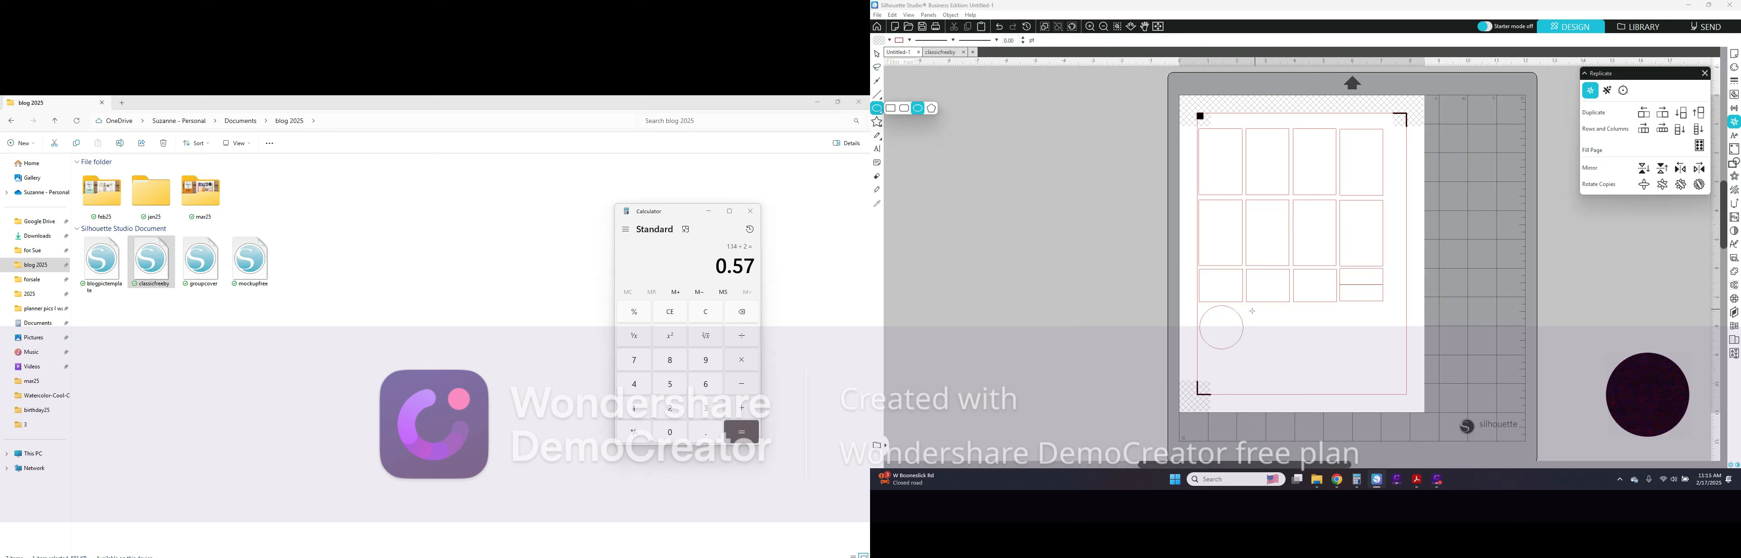
mouse_move(1254, 309)
mouse_down()
mouse_move(1286, 356)
mouse_move(1269, 363)
mouse_up()
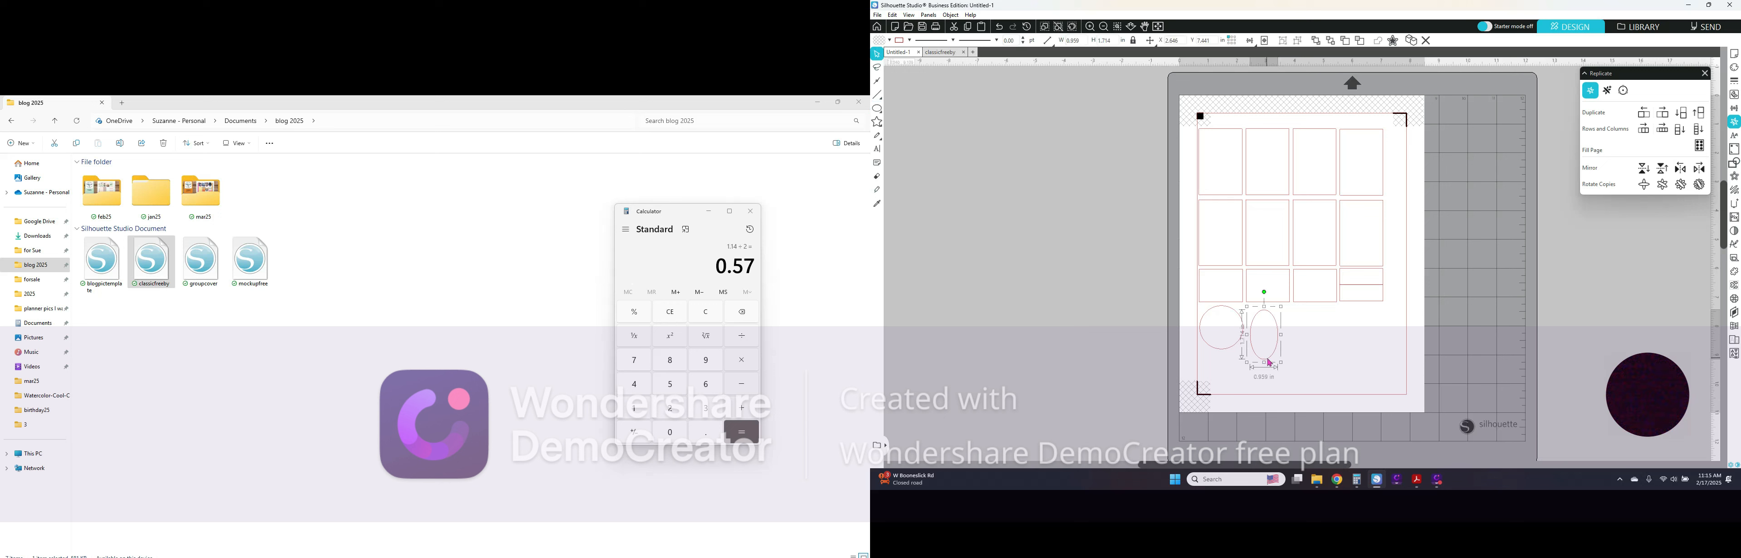
click(1082, 365)
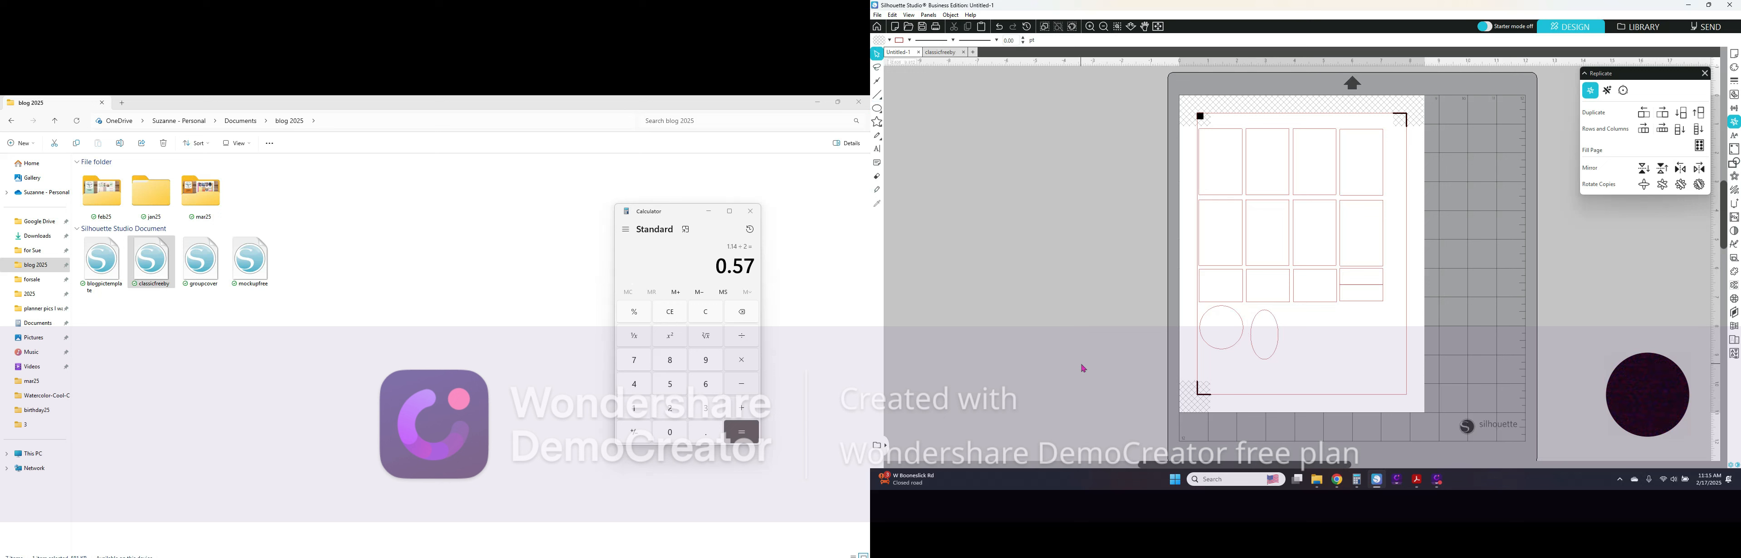
Draw a heart from the preset shapes near the bottom edge of the page, under the third column.
click(877, 121)
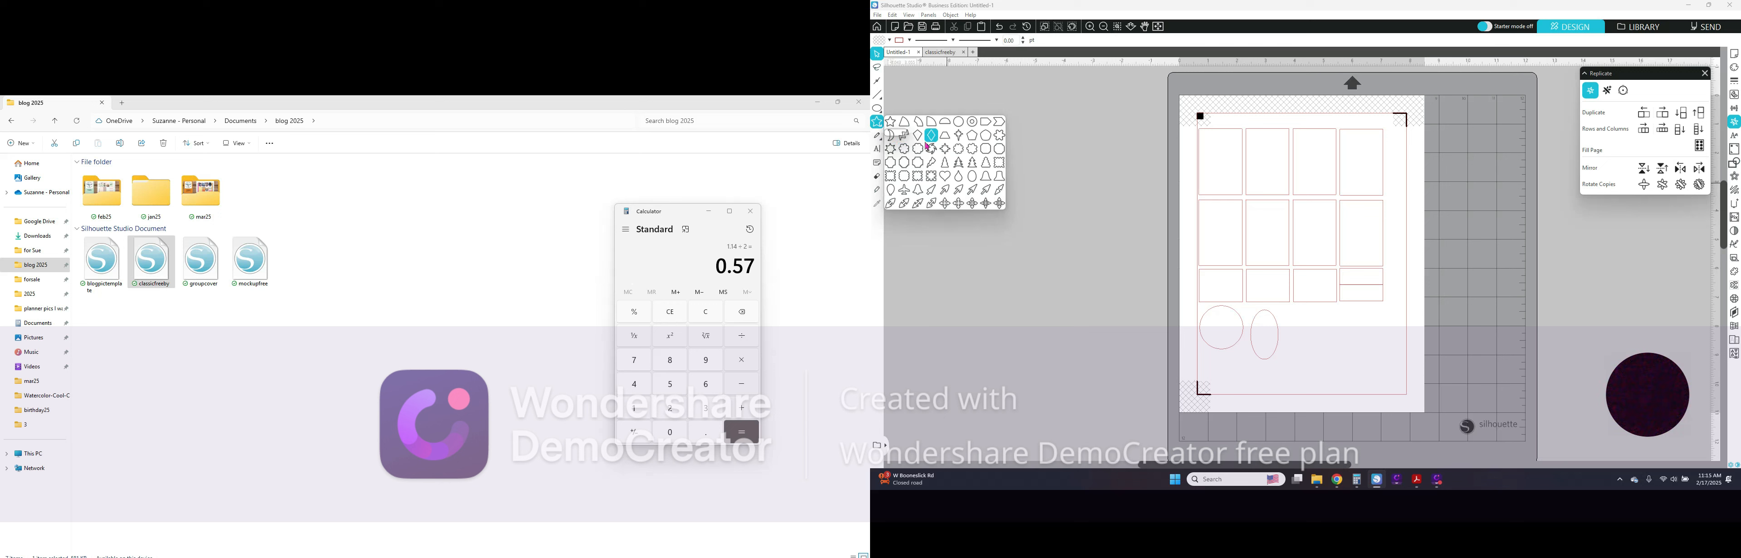
click(943, 176)
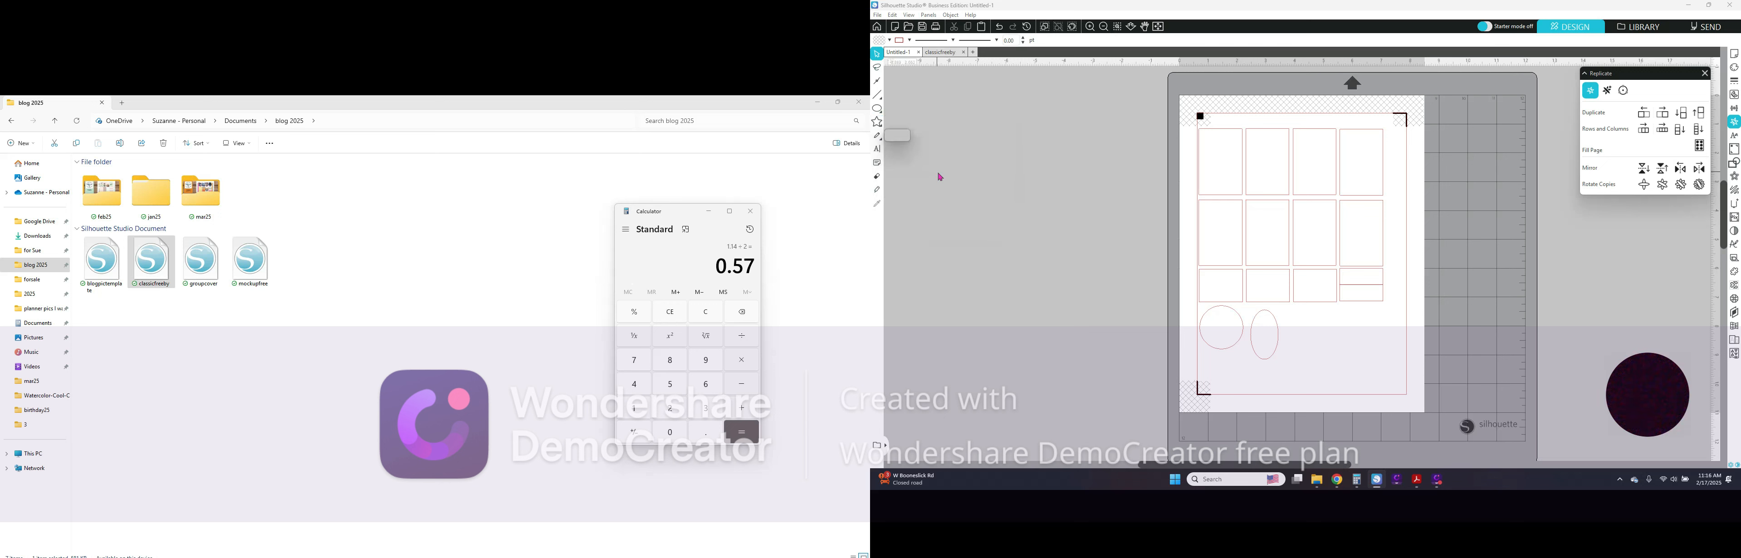
click(877, 124)
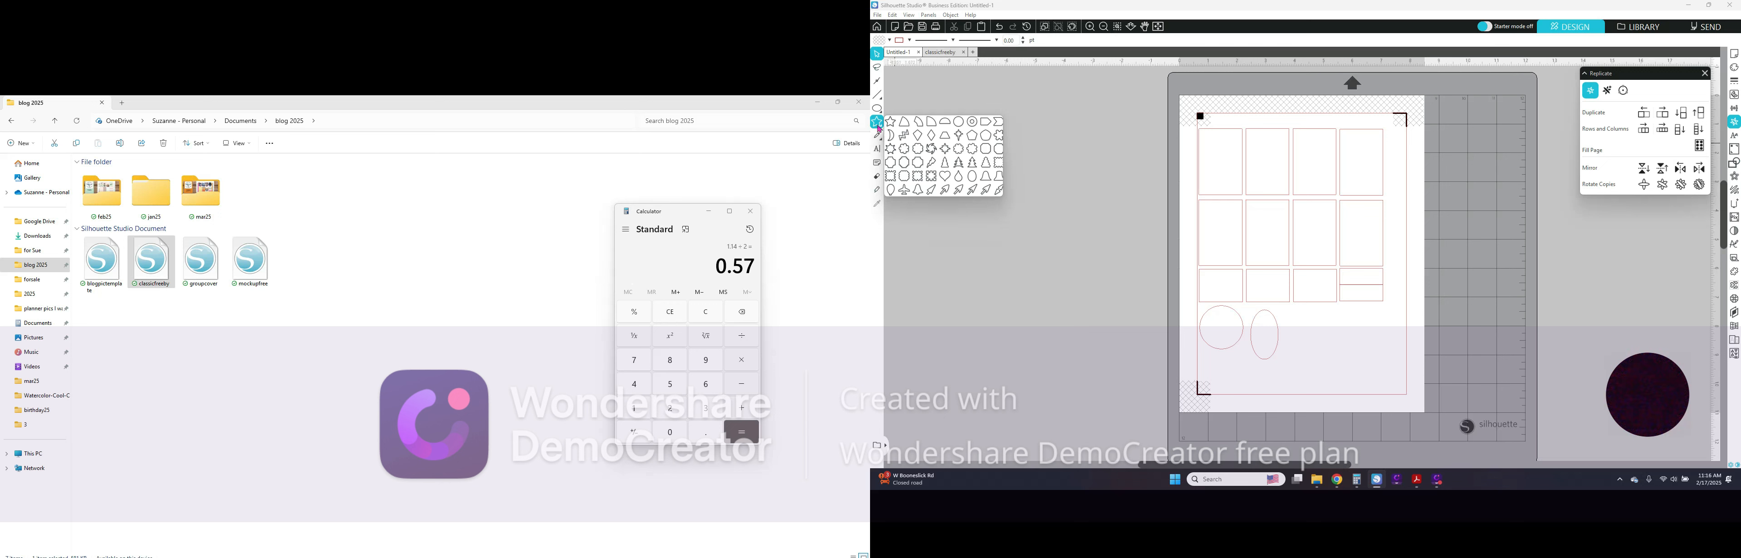
click(945, 175)
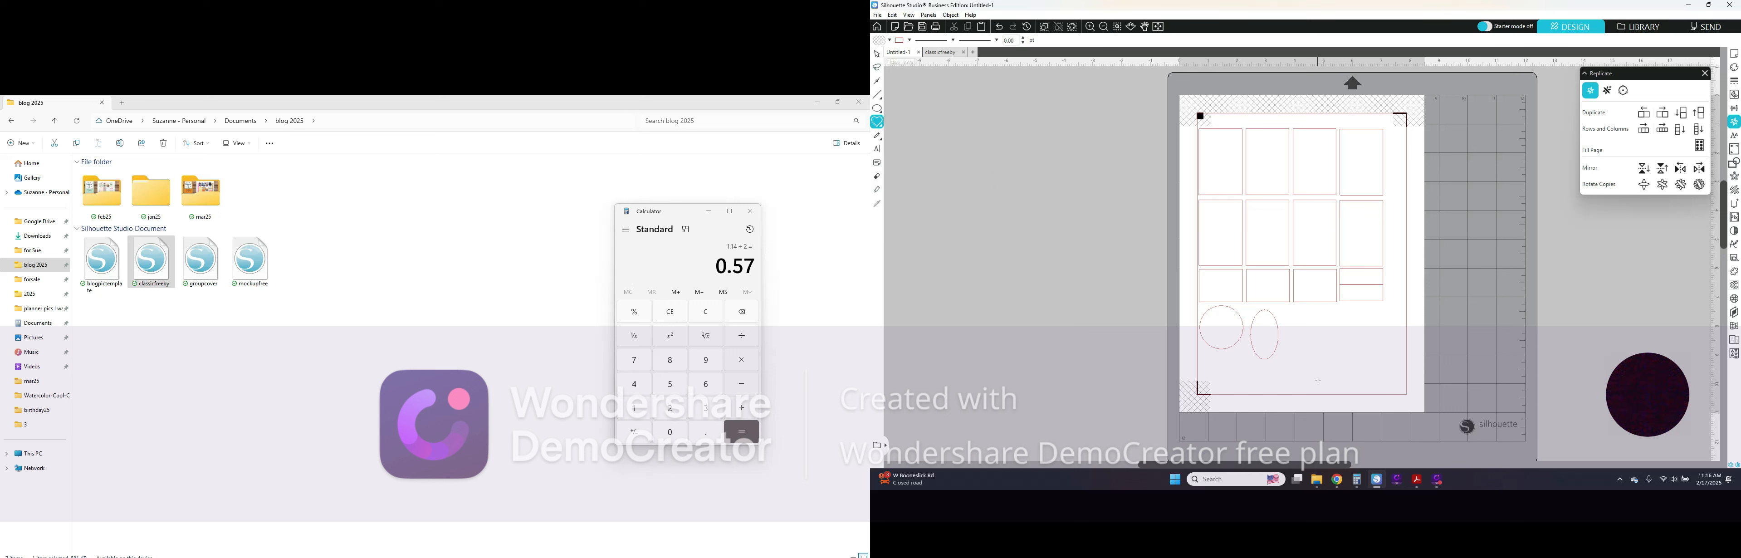
drag(1317, 380, 1318, 418)
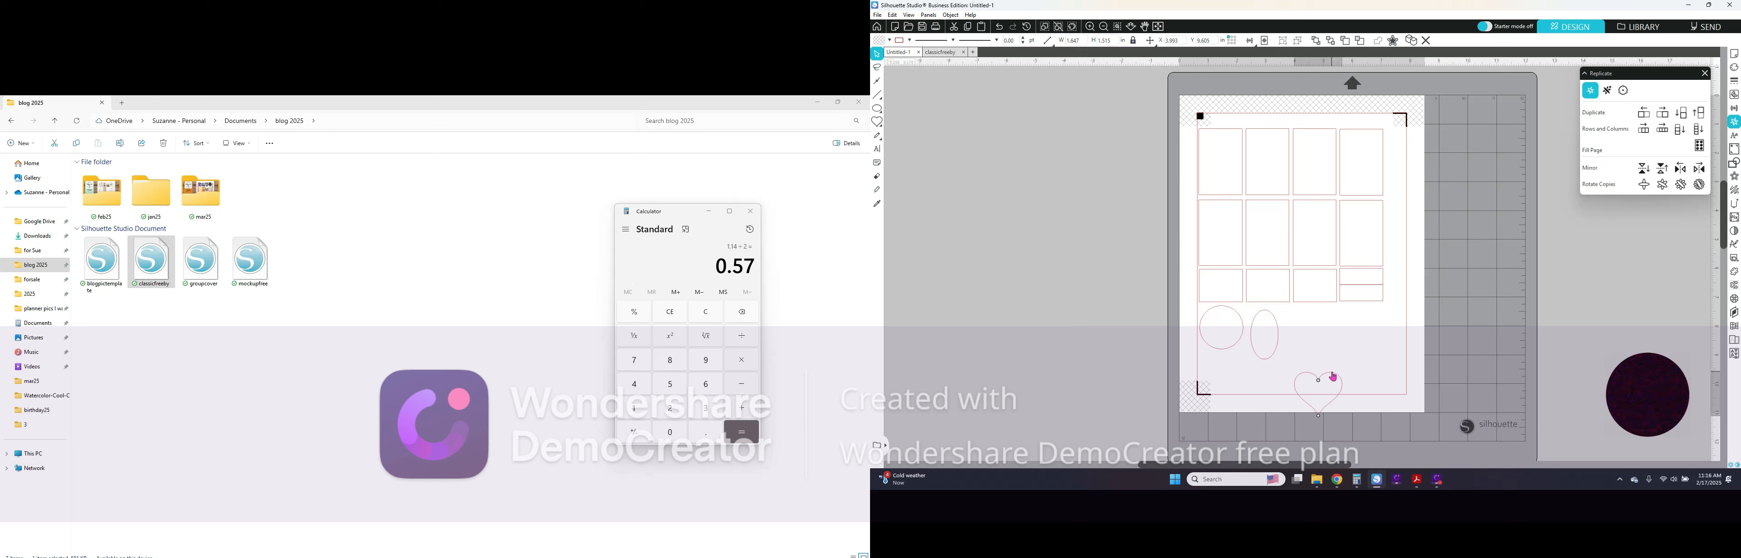
Move the heart up beside the ellipse under the third column, and check the classicfreeby template for the remaining shapes.
drag(1332, 376, 1327, 312)
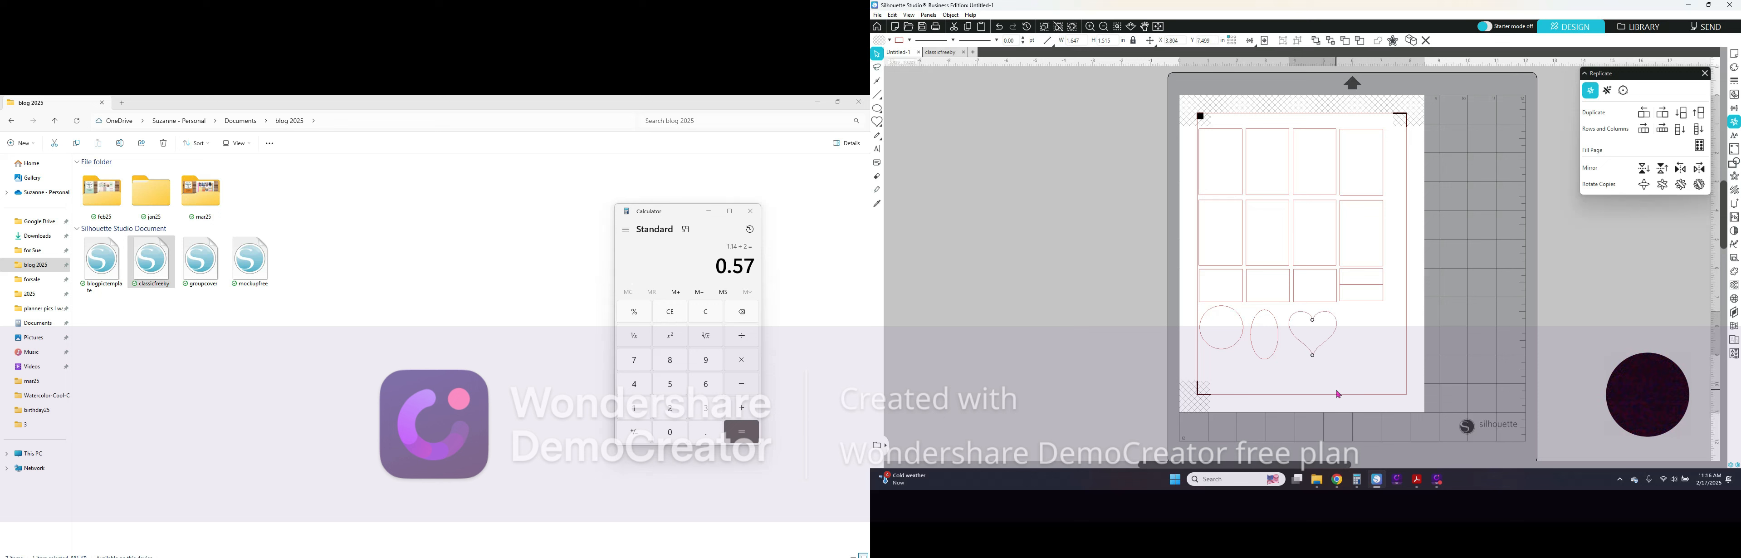
click(940, 54)
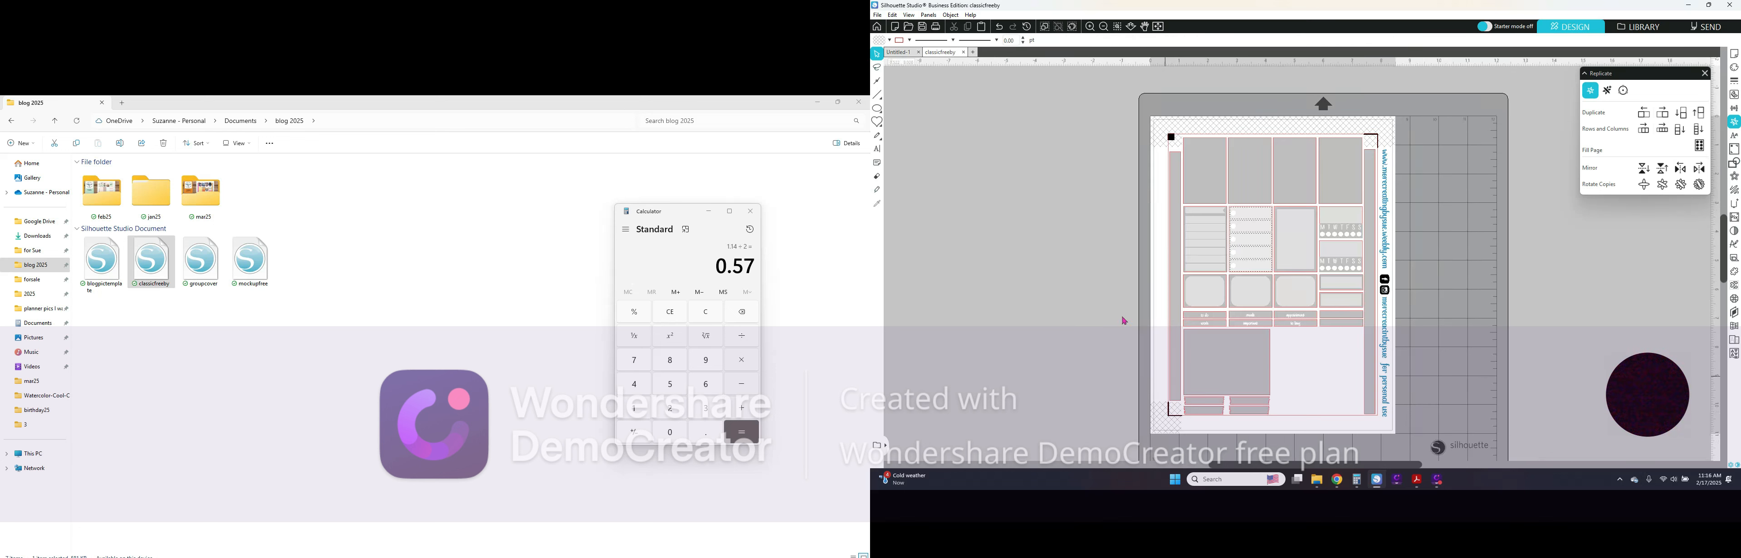
click(901, 54)
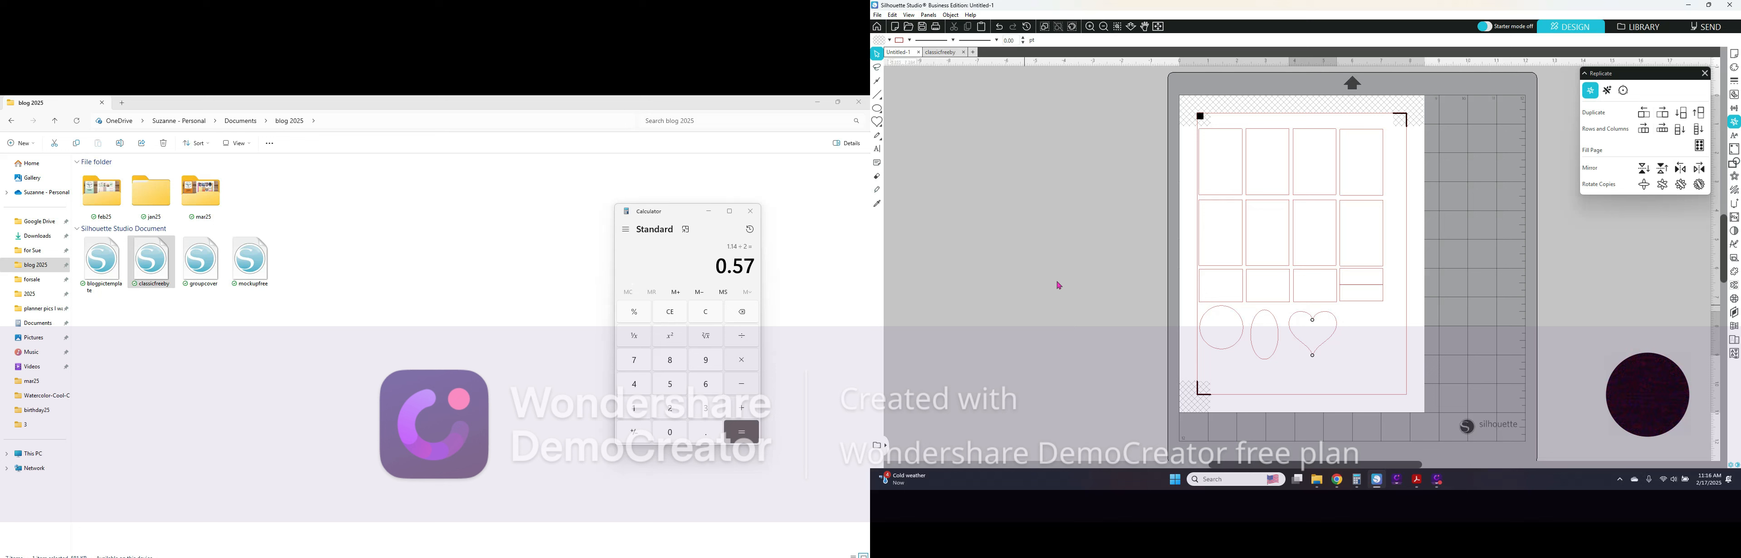
Draw a tall narrow rectangle along the outer side of the fourth column, with a width of .500 and a height of 8.5.
click(888, 110)
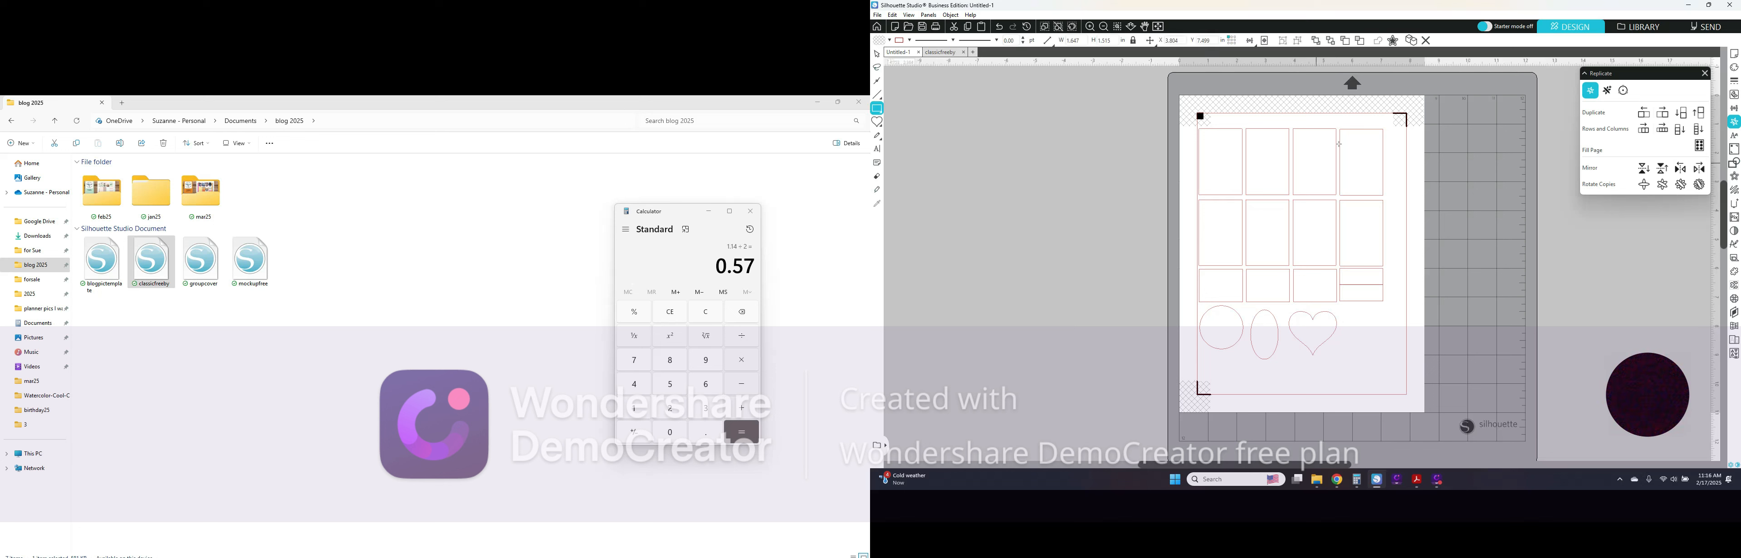
mouse_move(1386, 129)
mouse_down()
mouse_move(1415, 300)
mouse_move(1406, 393)
mouse_move(1440, 399)
mouse_up()
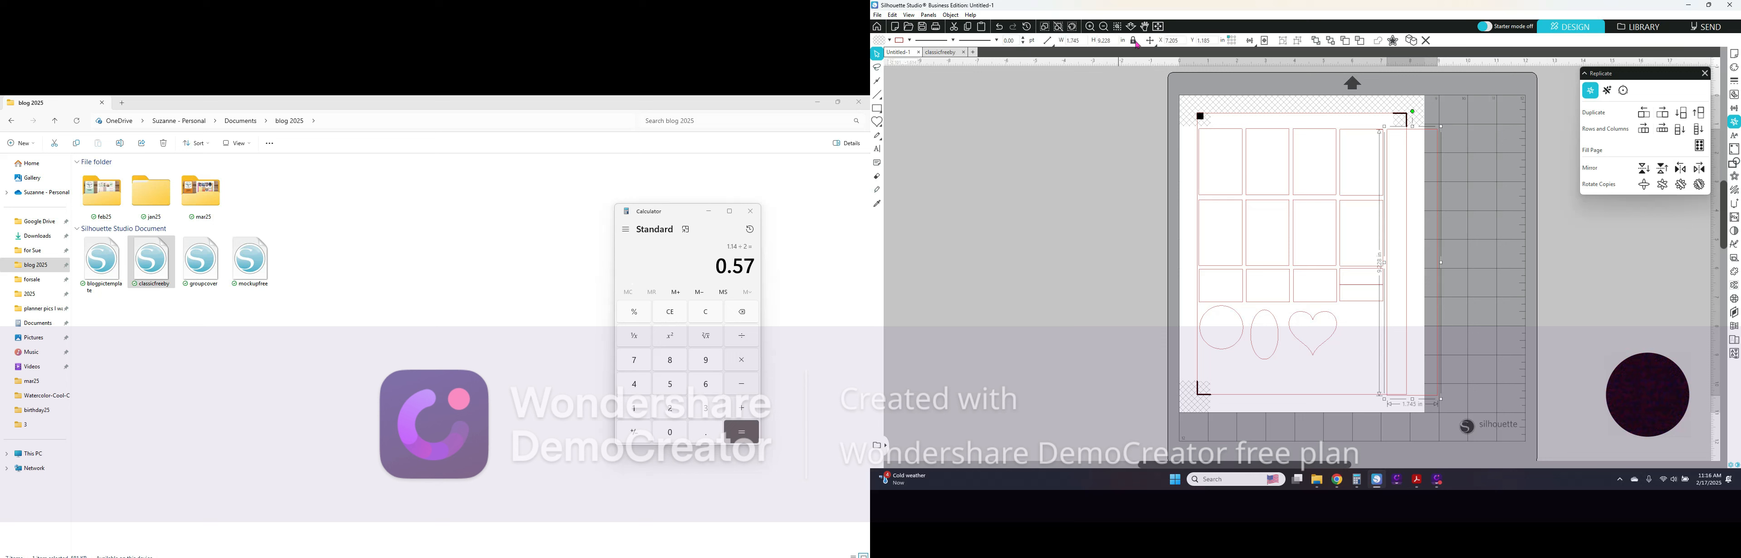
click(1075, 40)
text(.500)
key(Return)
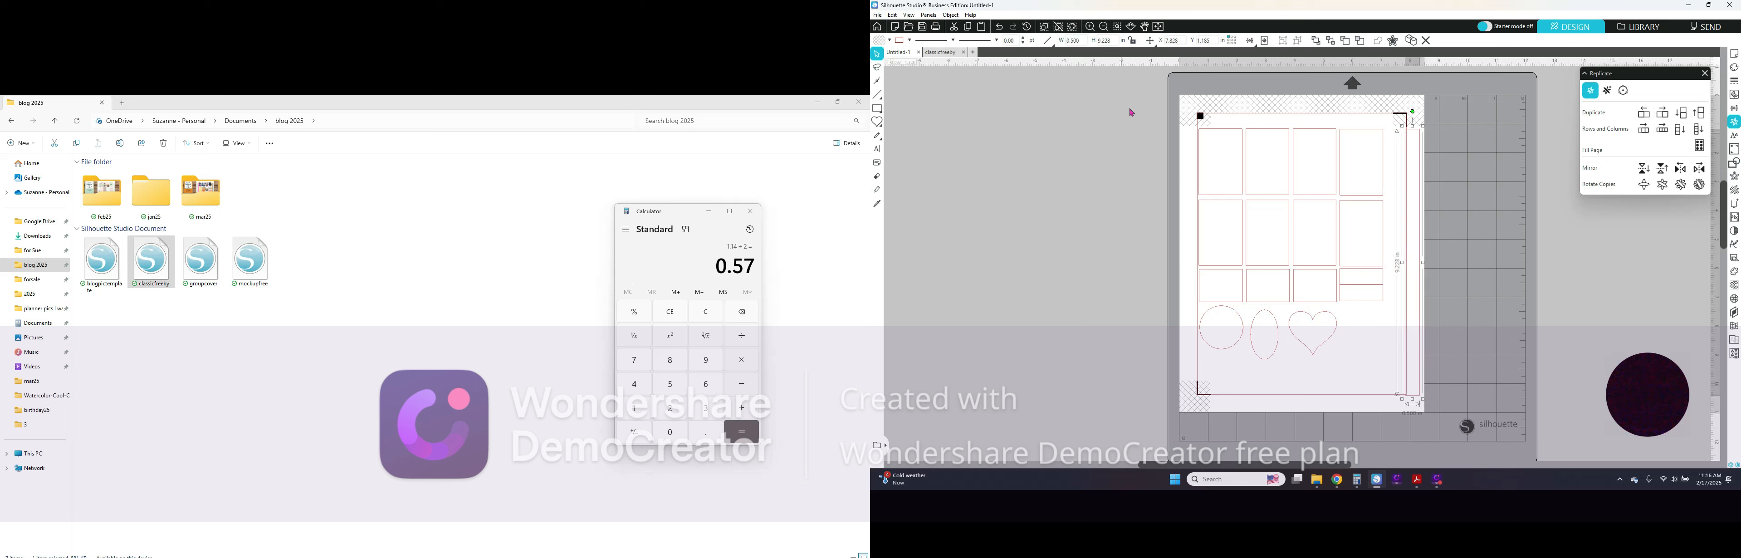
click(1104, 40)
text(8.5)
key(Return)
Move the tall strip into the gap beside the fourth column and stretch its lower edge down to the page's bottom cut border.
drag(1419, 145, 1404, 135)
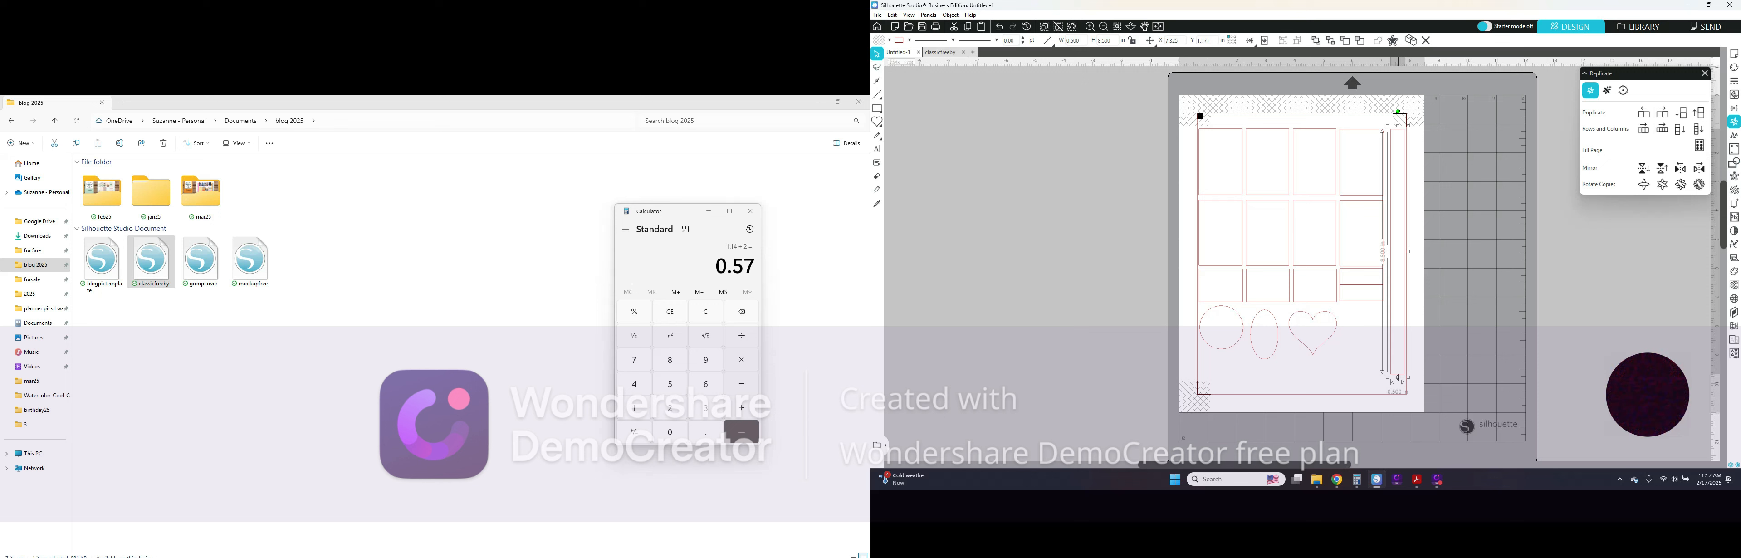
drag(1397, 377, 1397, 399)
click(1519, 351)
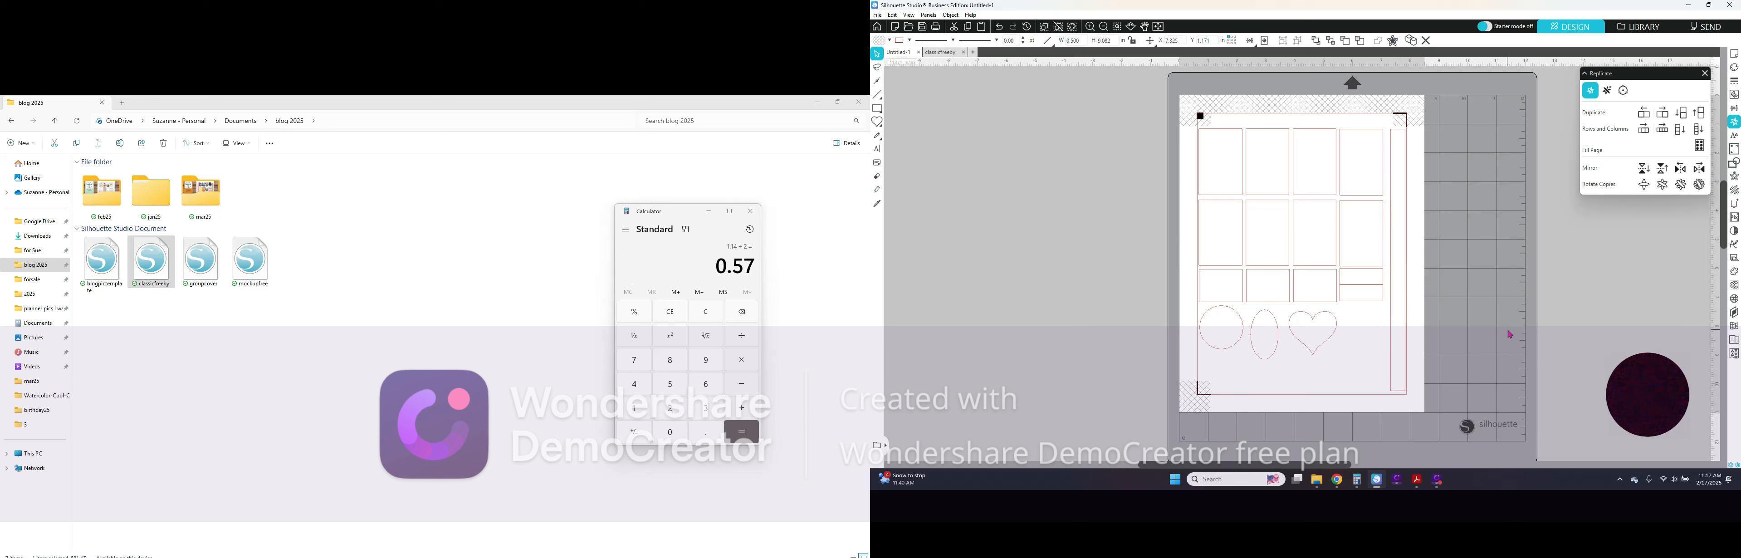